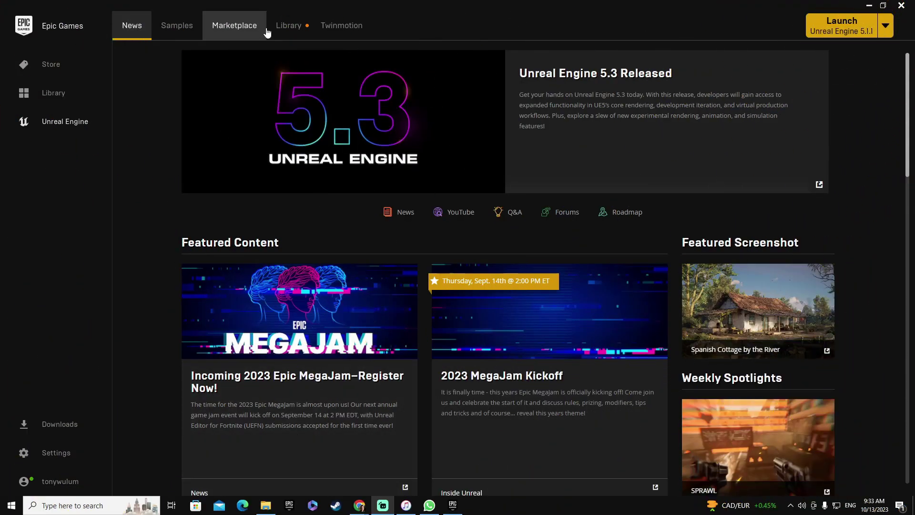
Step: Launch Unreal Engine 5.3.1 from the engine library and choose the First Person games template for a new project
left_click(296, 27)
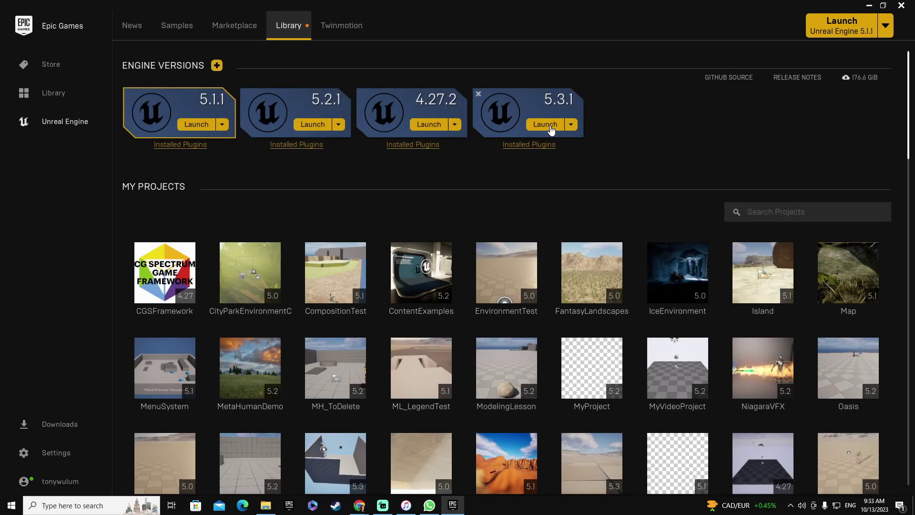
left_click(545, 124)
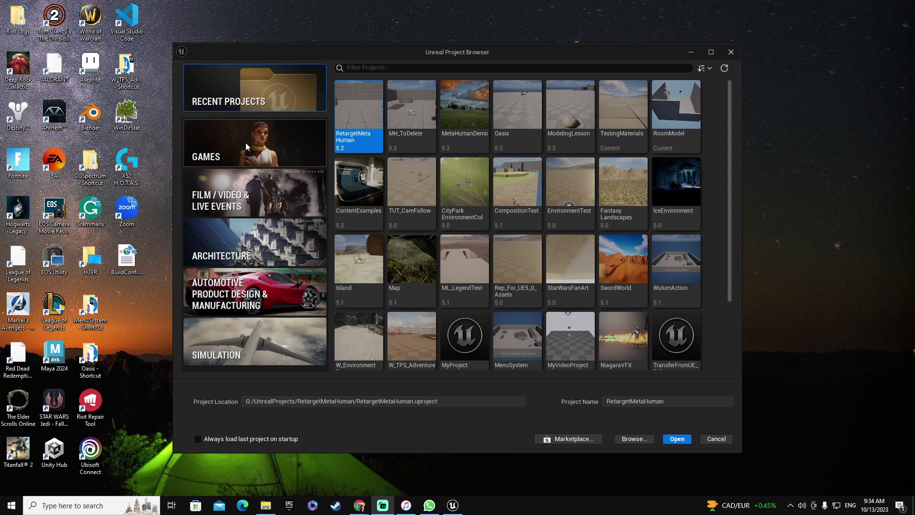
left_click(246, 145)
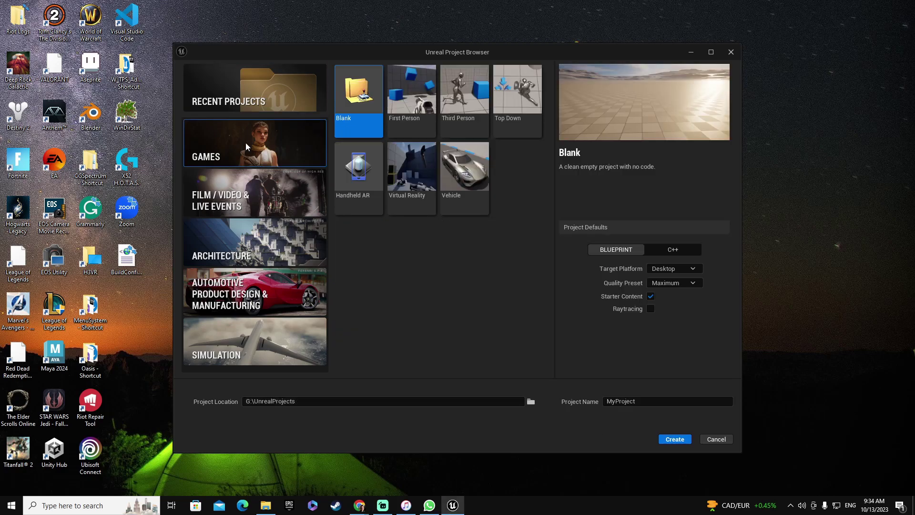
left_click(414, 92)
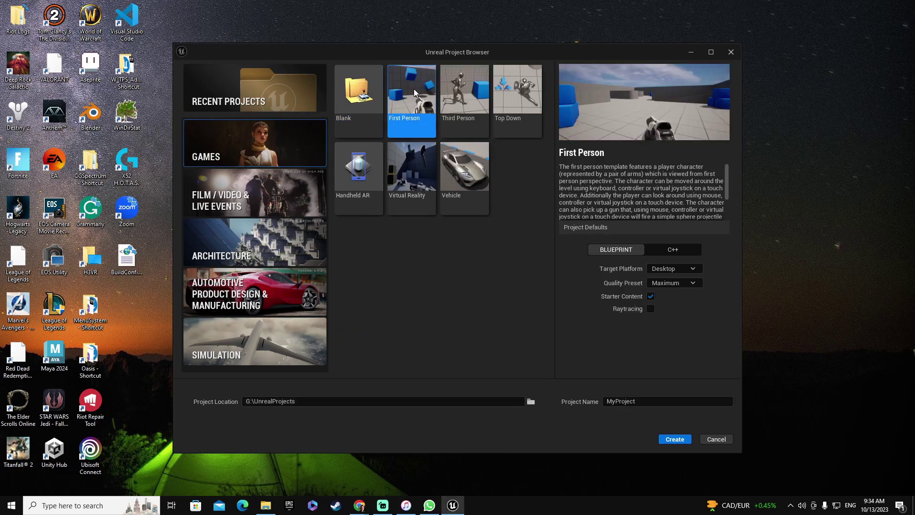
Step: Enable raytracing for the new project and create it with the name ModelingProject
left_click(651, 308)
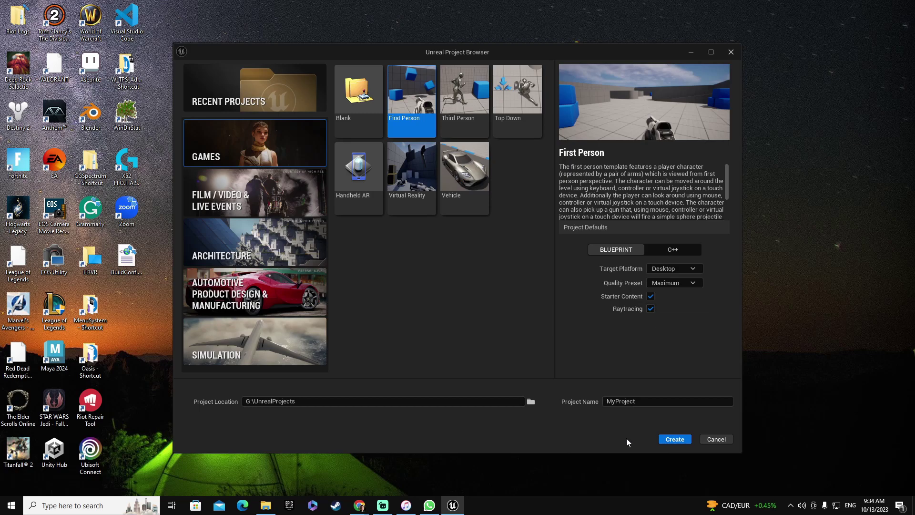
left_click(644, 400)
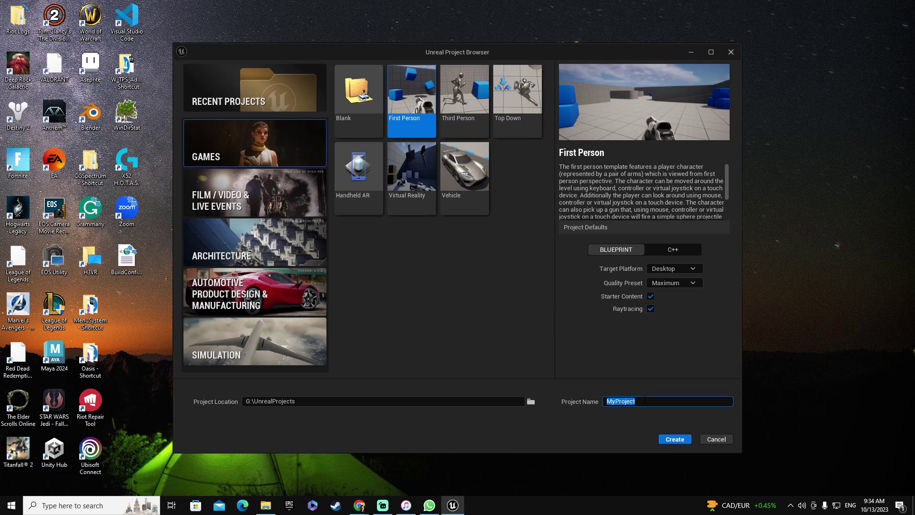
type("Modeling")
left_click(673, 442)
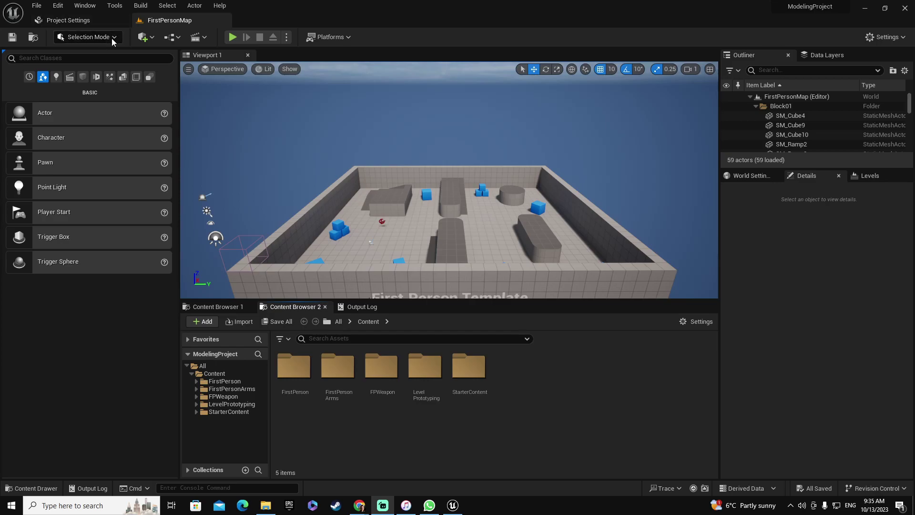
Step: Find the modeling plugins and enable Static Mesh Editor Modeling Mode, accepting its beta status
left_click(59, 5)
left_click(98, 153)
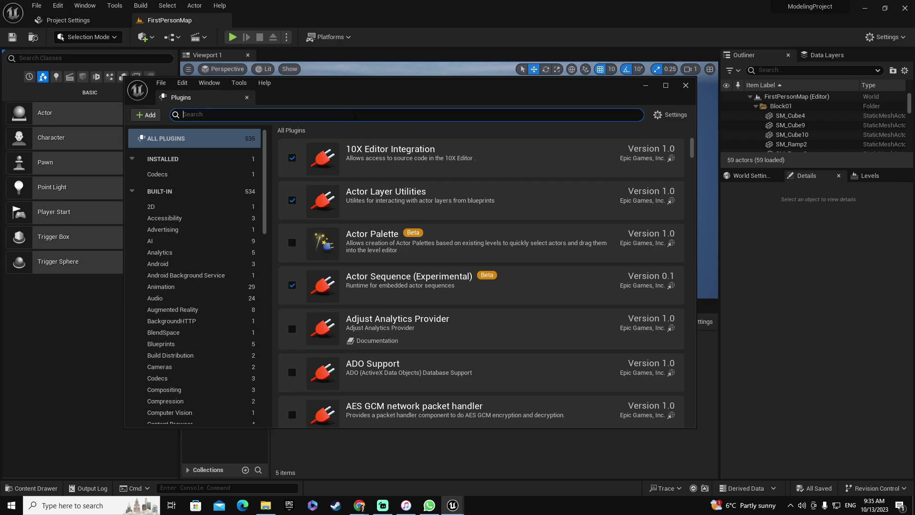
type("modelin")
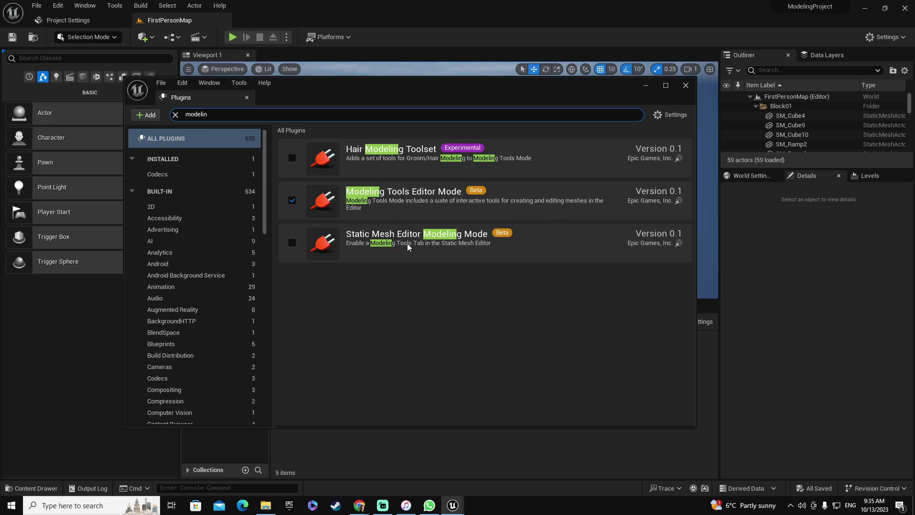
left_click(291, 244)
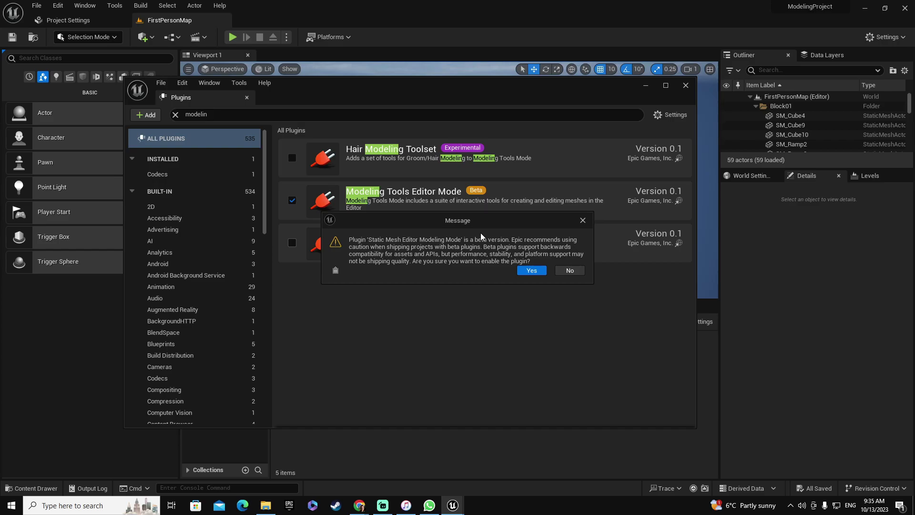
left_click(539, 272)
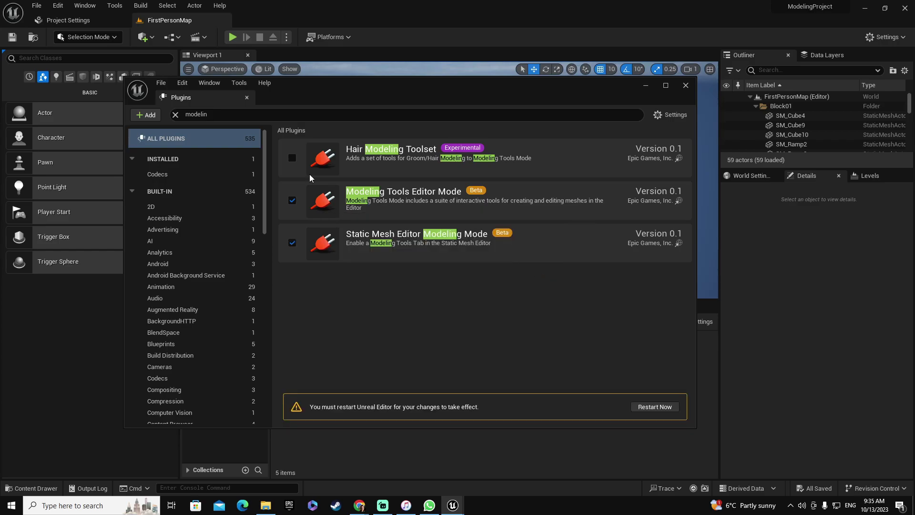
Step: Look up the UVEditor plugin, restart the editor to apply the plugin changes and close the Plugins window
left_click(220, 116)
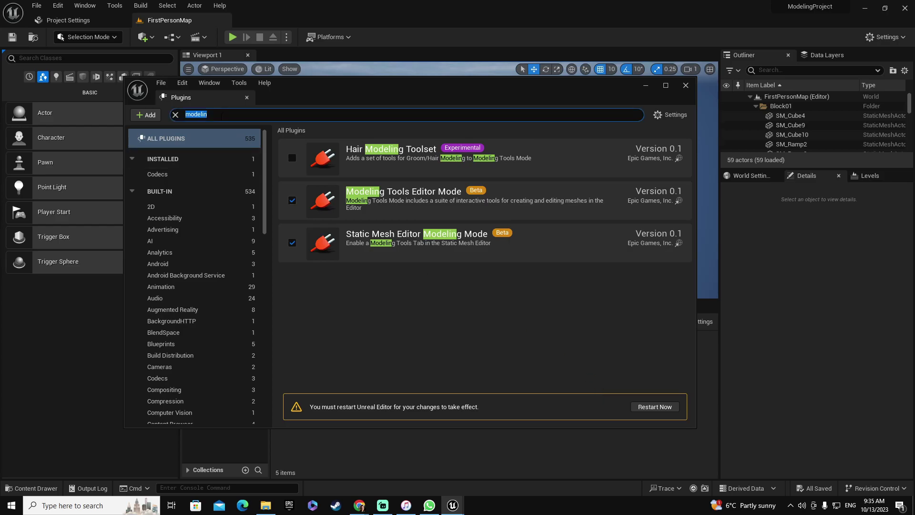
type("uv")
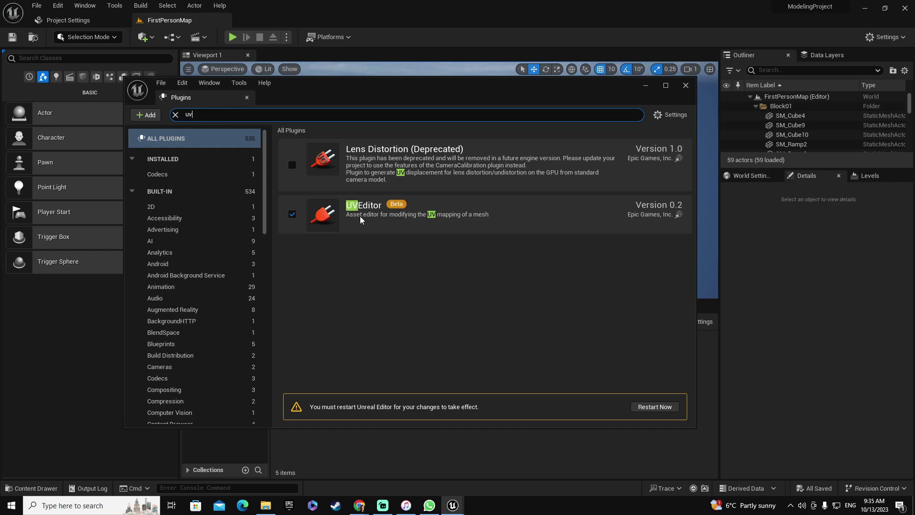
left_click(654, 407)
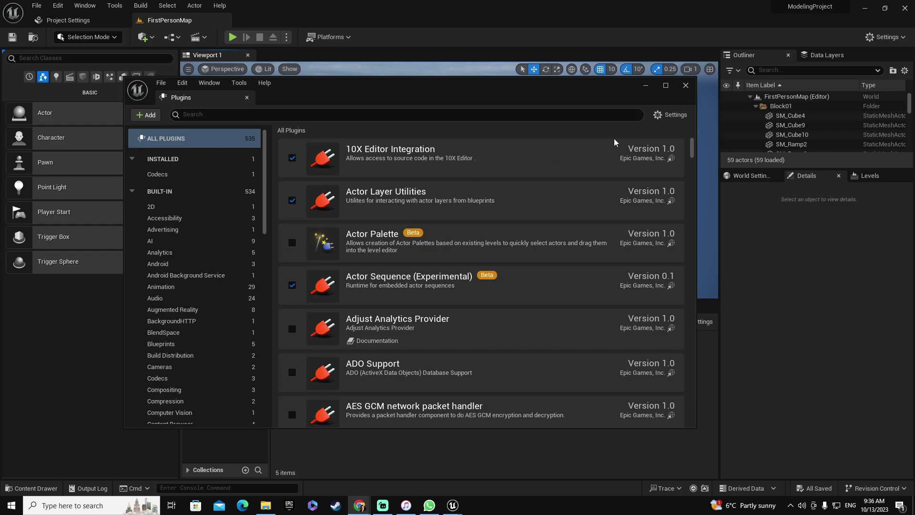
left_click(685, 86)
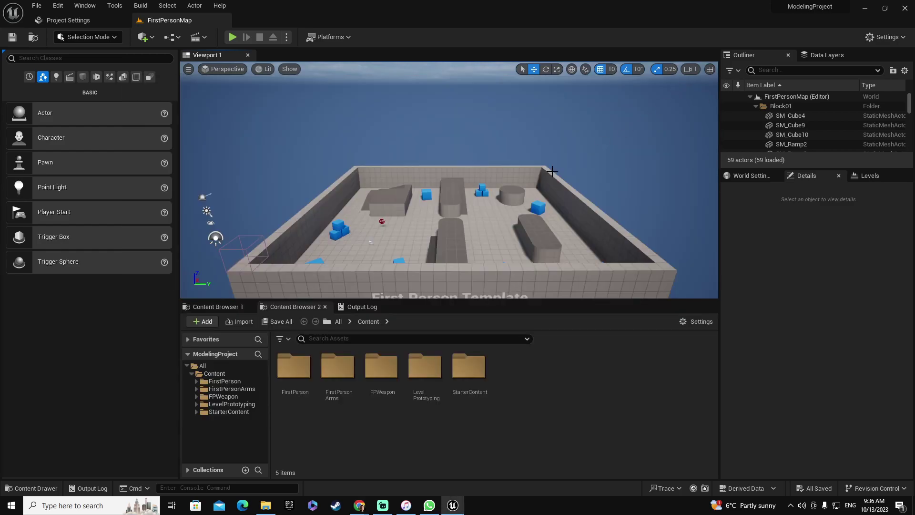
Step: Play-test the first-person level by walking to the rifle, picking it up and firing it, and end the play session
mouse_move(430, 182)
right_mouse_down()
mouse_move(434, 214)
mouse_move(429, 191)
right_mouse_up()
key("w")
right_click_drag(355, 226, 370, 224)
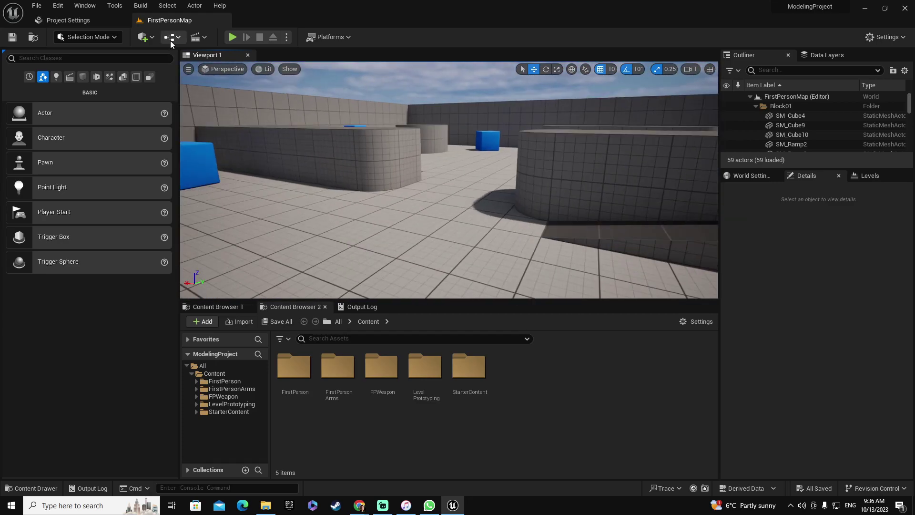
left_click(233, 37)
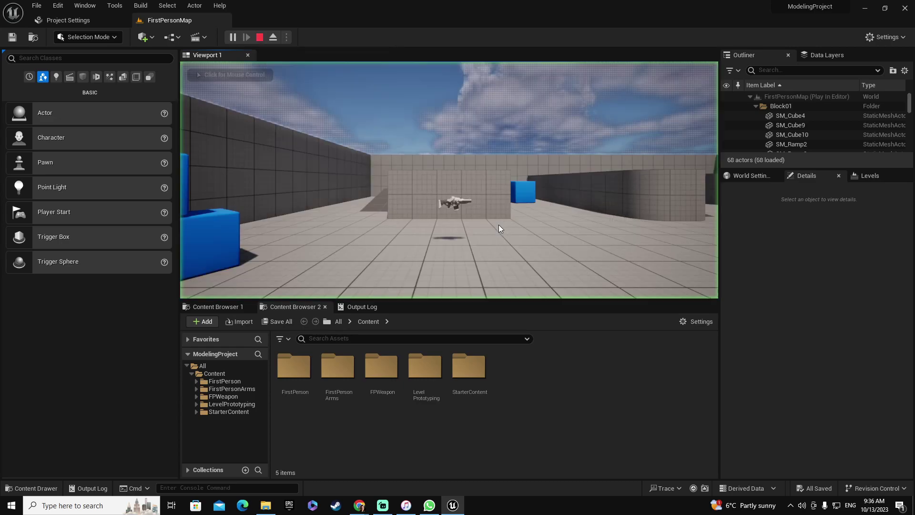
left_click(493, 230)
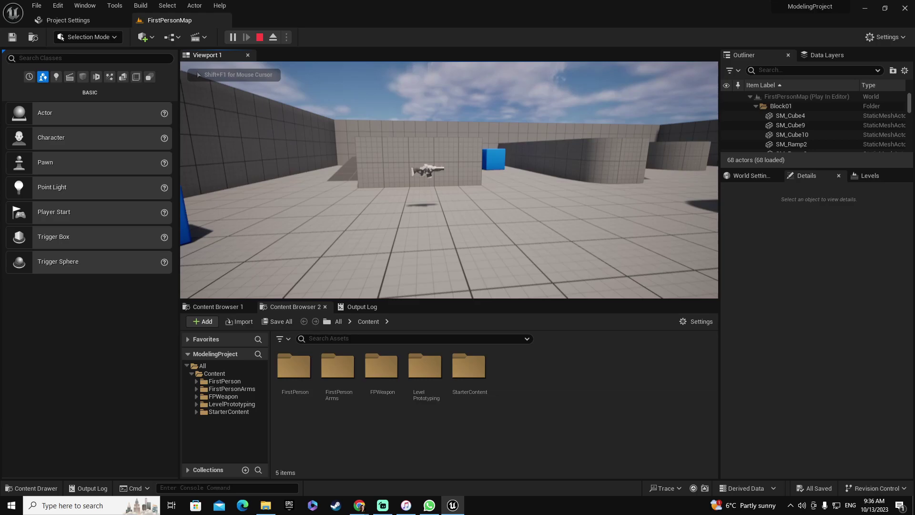
key("w")
key("w")
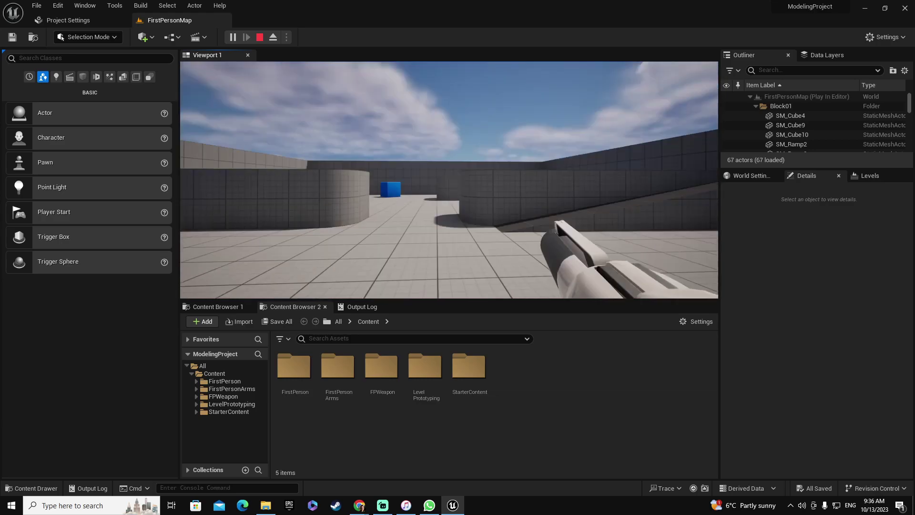
left_click(449, 181)
key("Escape")
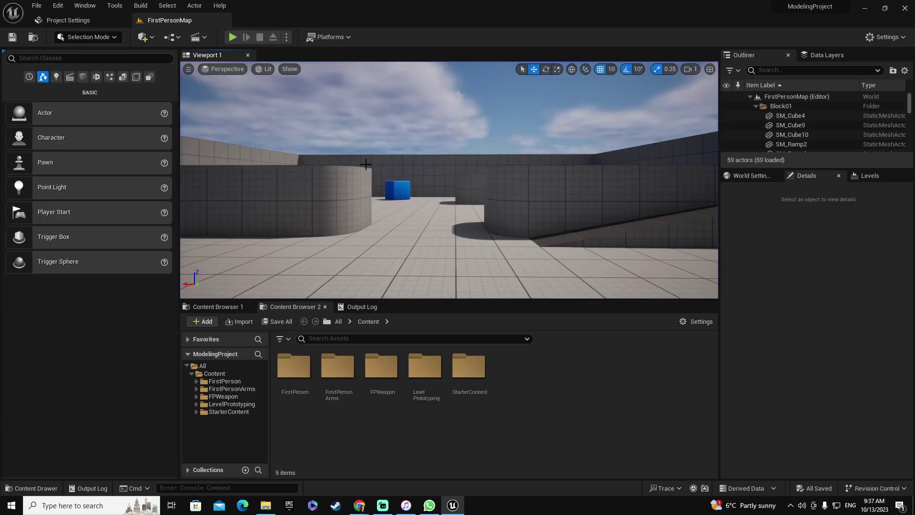
Step: Create a folder named _Game in the Content folder and open it
left_click(215, 374)
right_click(546, 425)
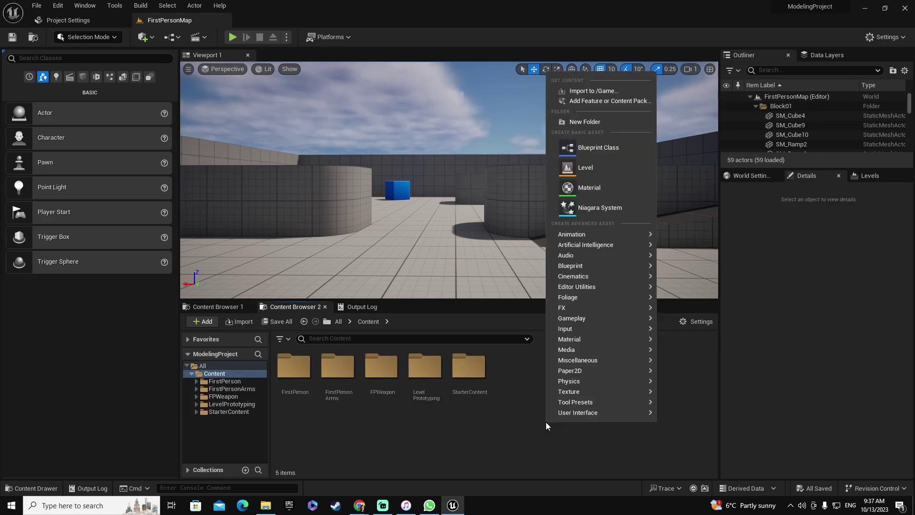
left_click(595, 121)
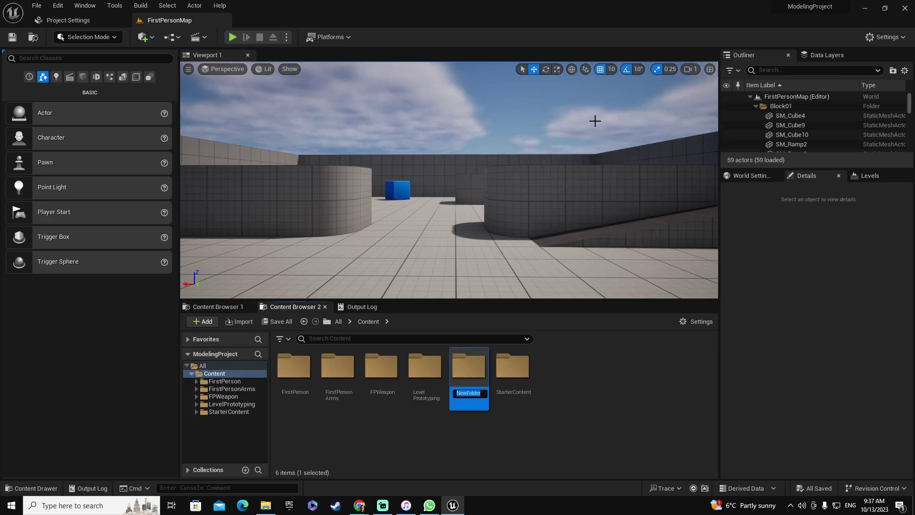
key("BackSpace")
type("_Game")
key("Return")
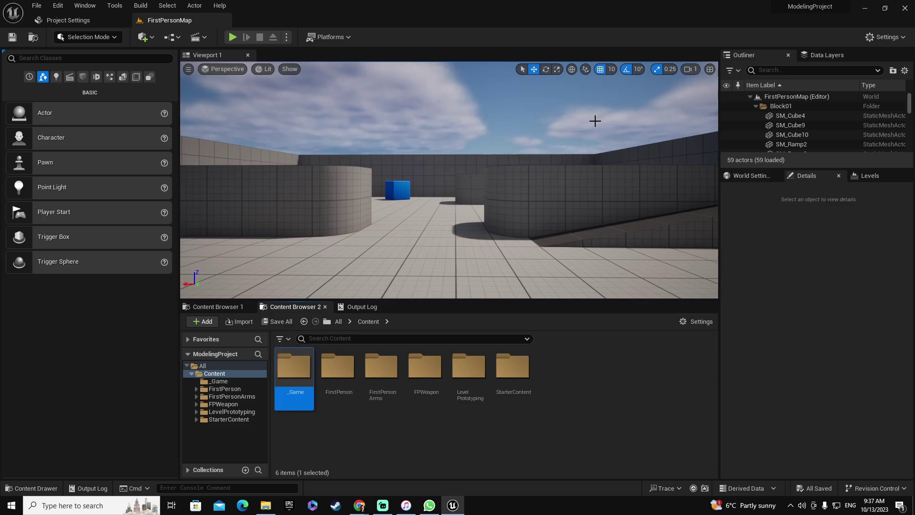
left_click(222, 381)
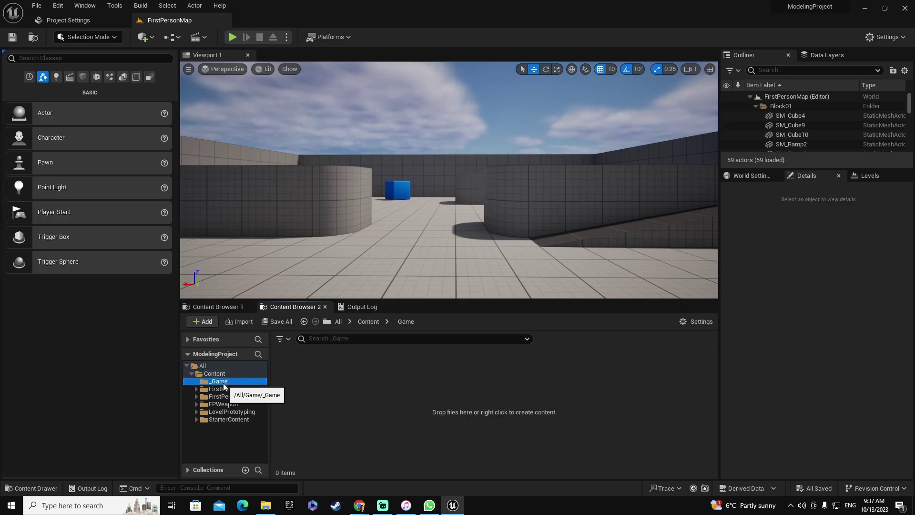
Step: Create a new level from the Basic template
left_click(35, 7)
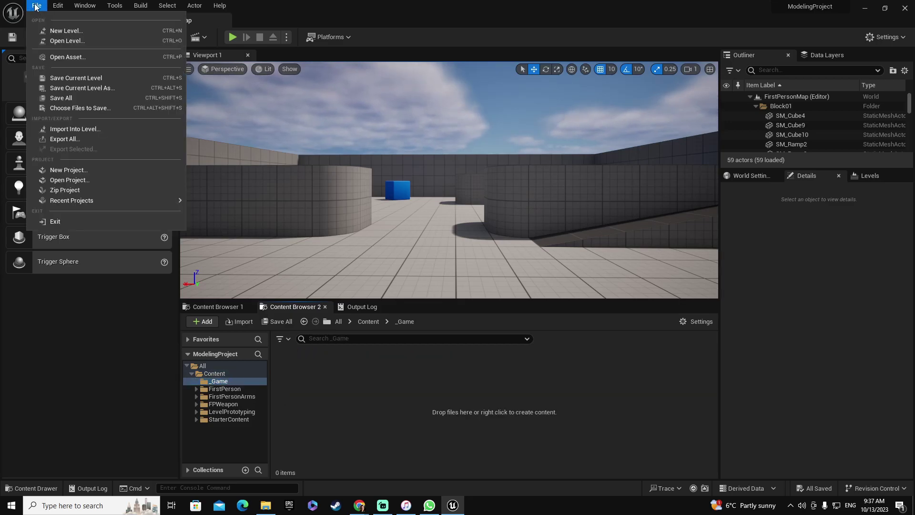
left_click(66, 30)
left_click(475, 218)
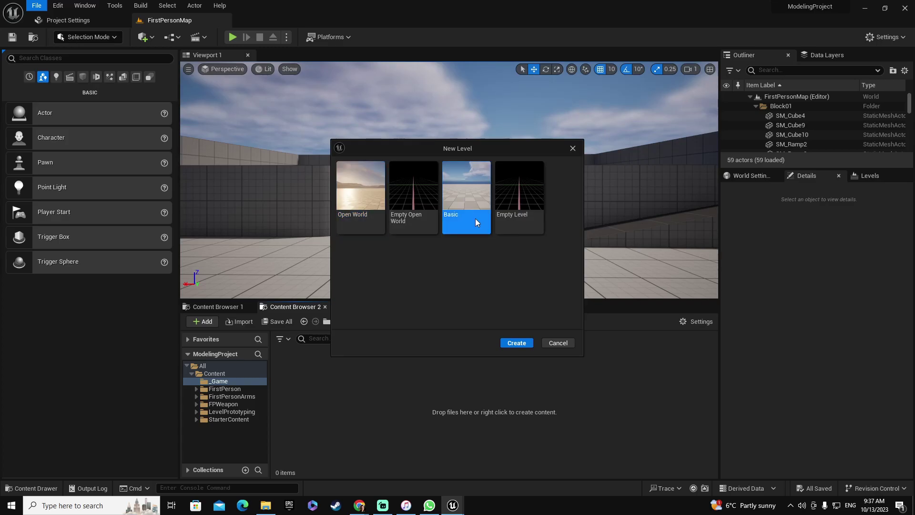
left_click(522, 342)
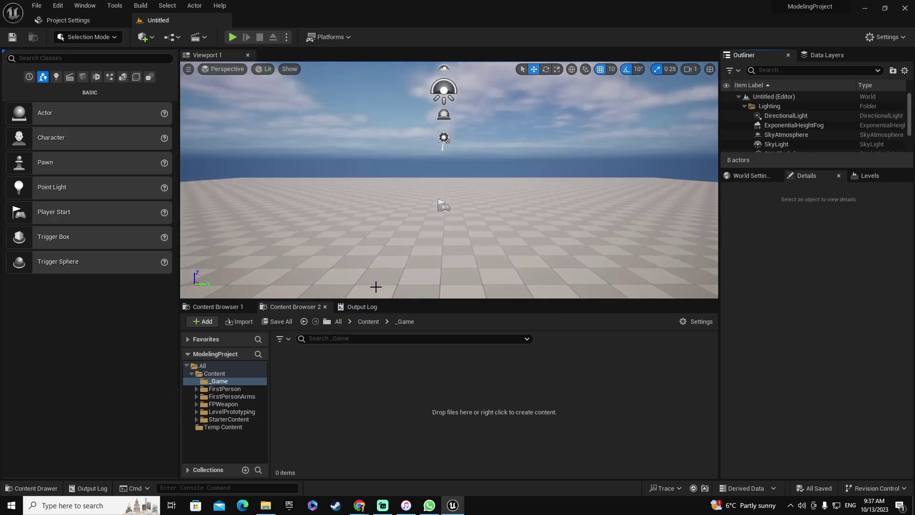
Step: Save the new level as ModelingLevel in the _Game folder
left_click(34, 5)
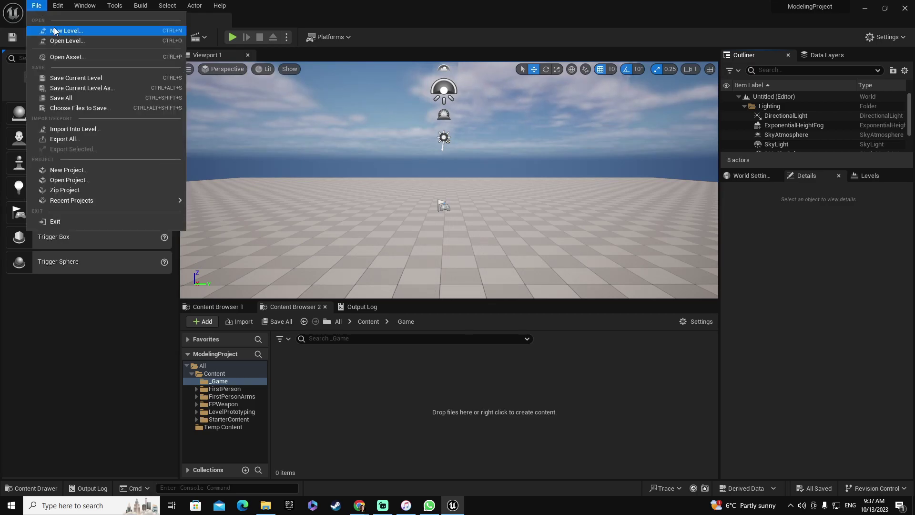
left_click(71, 80)
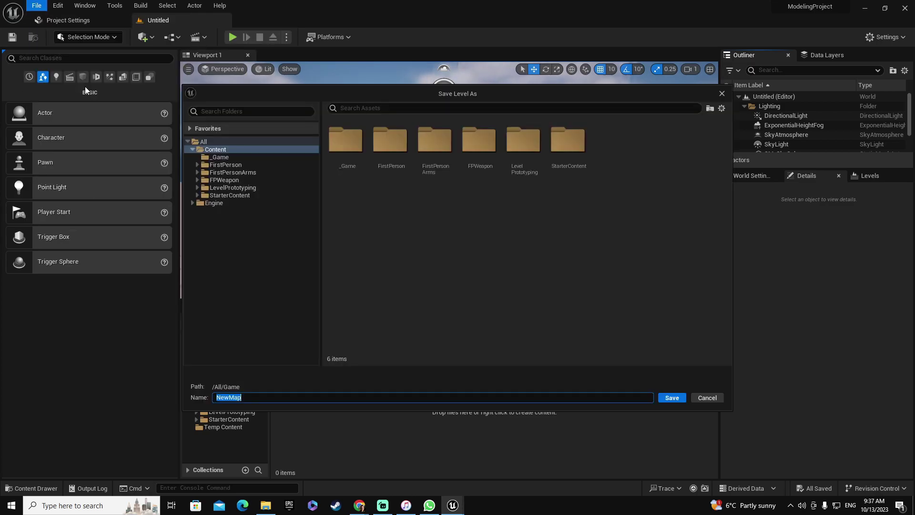
double_click(337, 139)
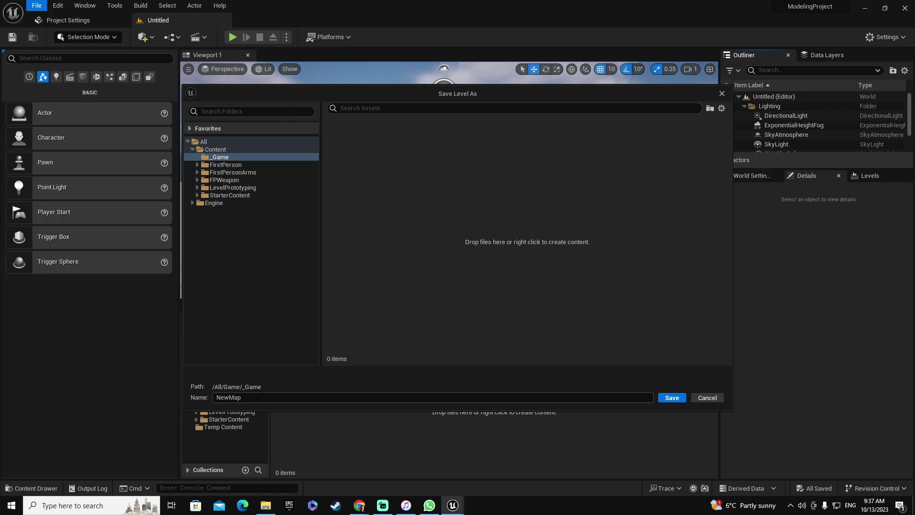
left_click(272, 399)
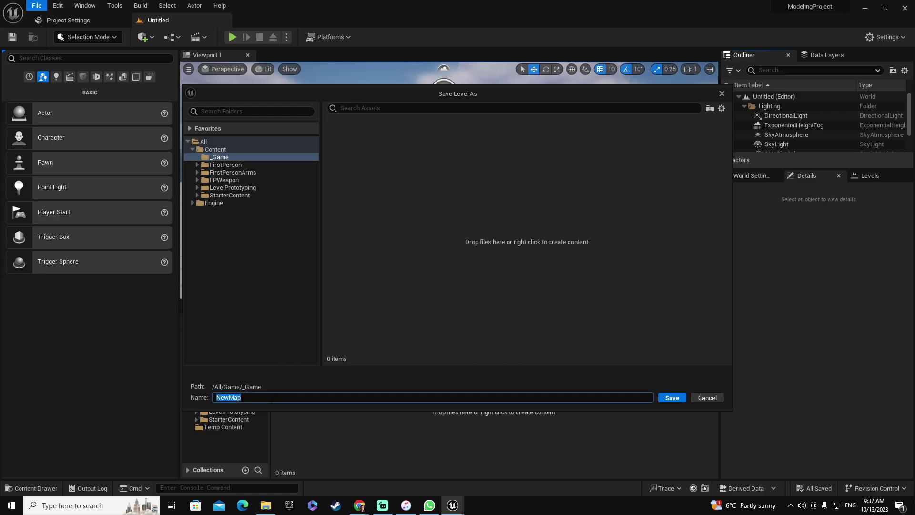
type("ModelingLevel")
left_click(680, 399)
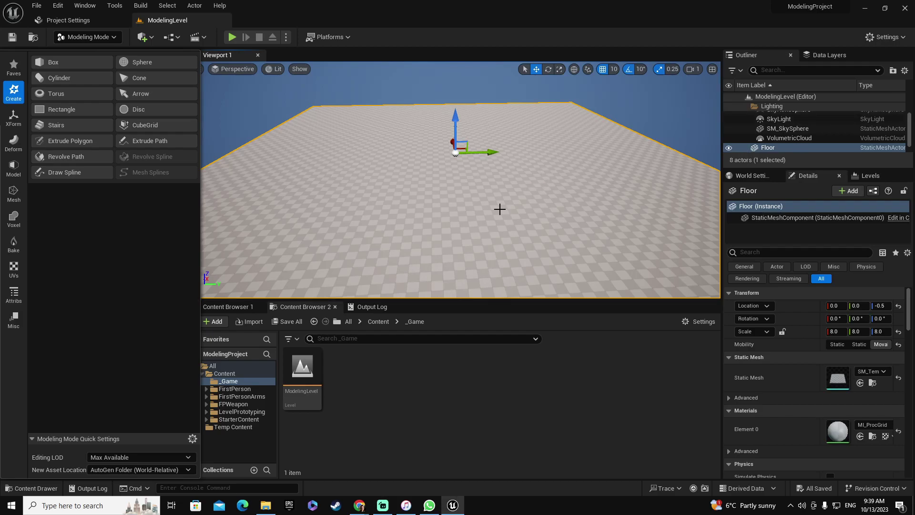
Step: Delete the floor mesh from the level and stay in Modeling mode
key("Delete")
left_click(101, 38)
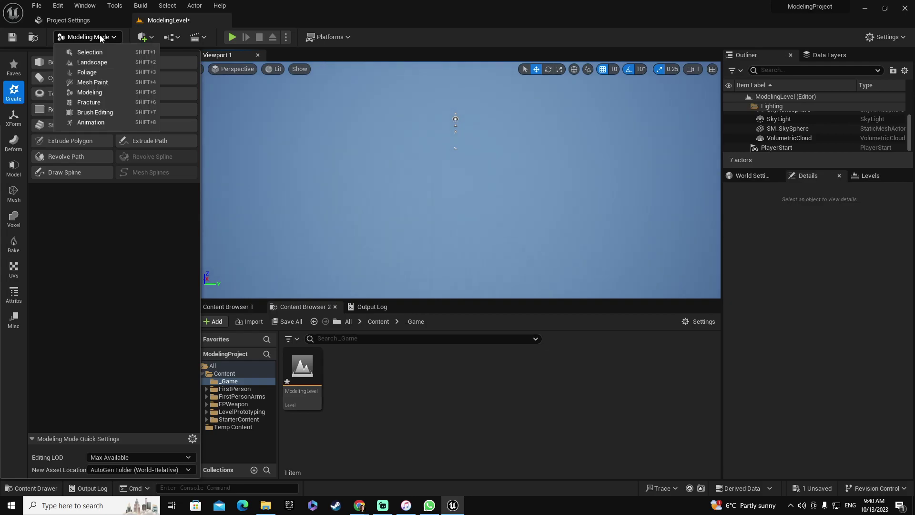
left_click(99, 93)
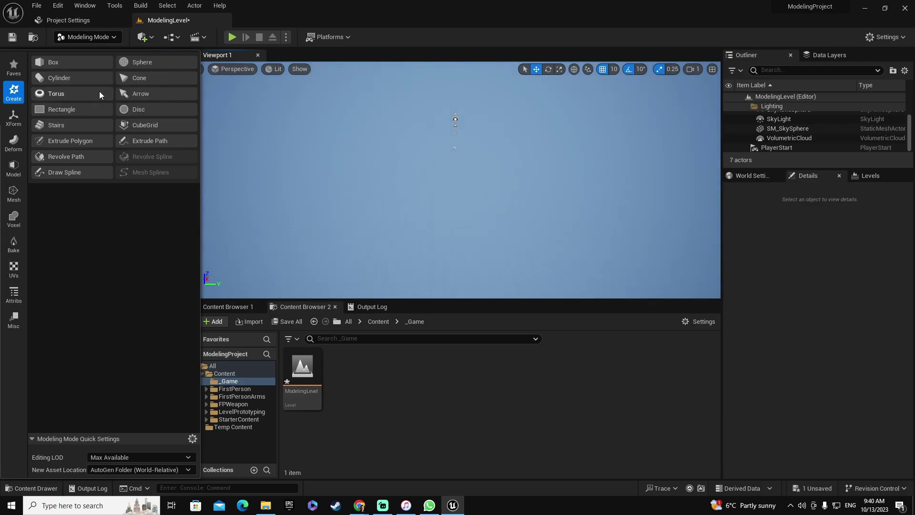
Step: Try placing a Box geometry brush in the level from Selection mode, and undo the addition
left_click(73, 38)
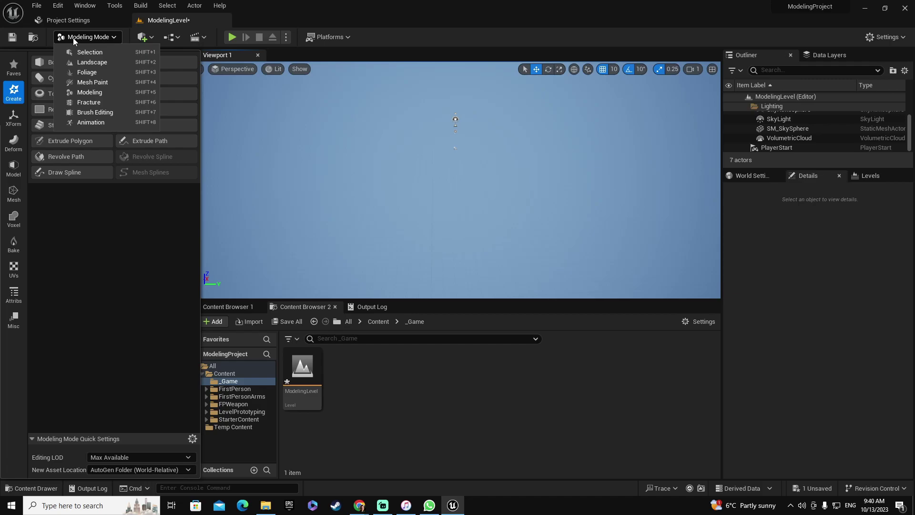
left_click(81, 53)
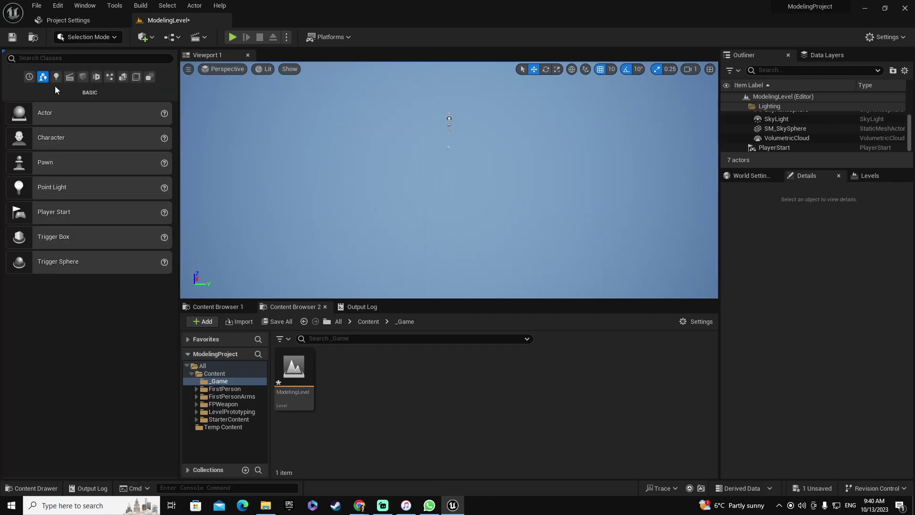
left_click(123, 77)
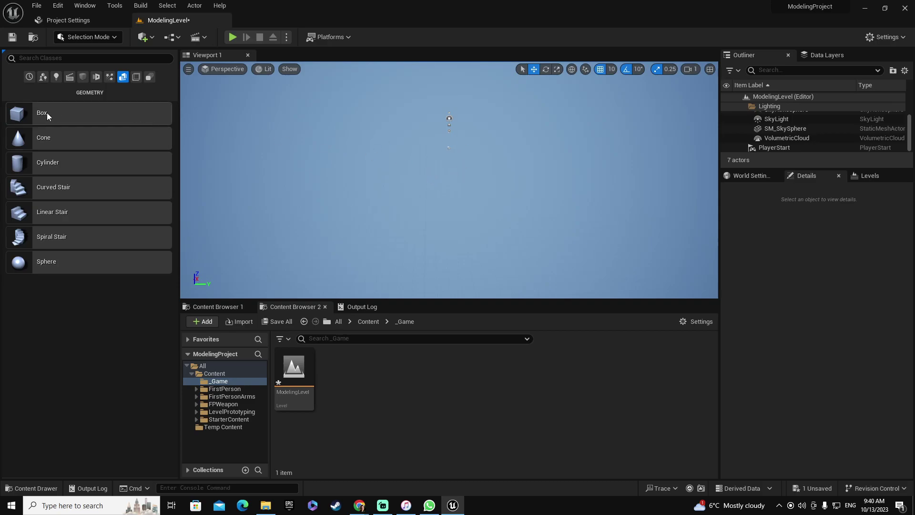
left_click_drag(47, 113, 433, 173)
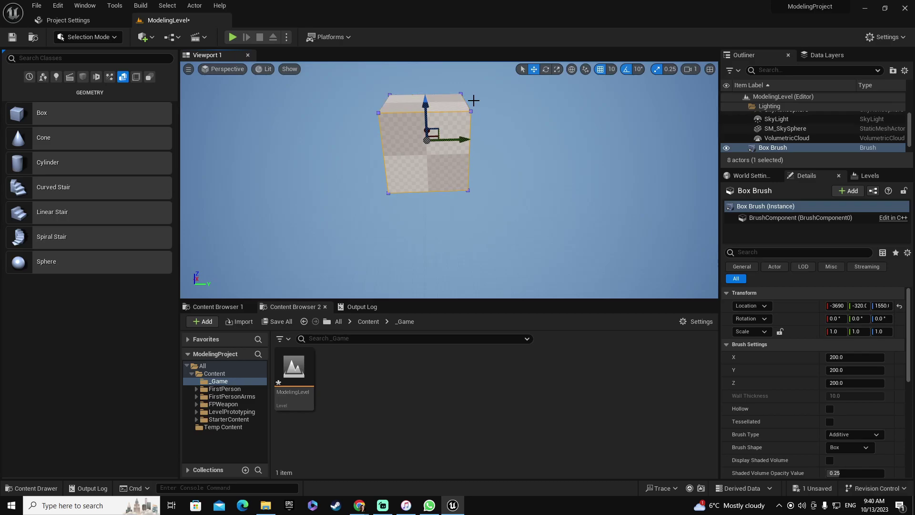
key("ctrl+z")
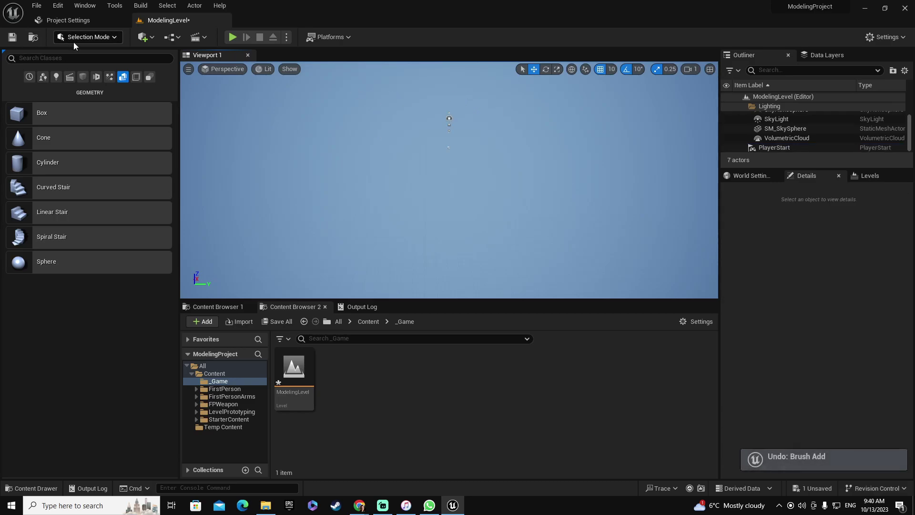
Step: Return to Modeling mode and pin its collapsed tool palette open
left_click(74, 41)
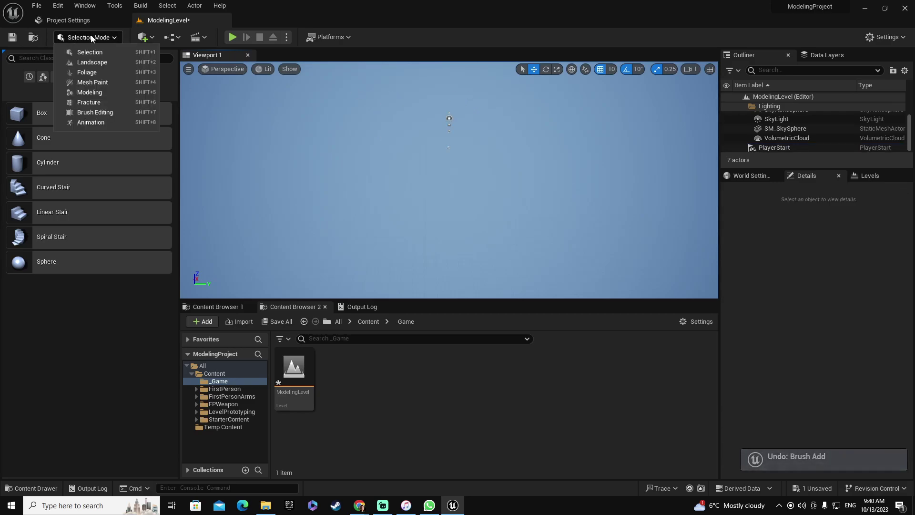
left_click(90, 92)
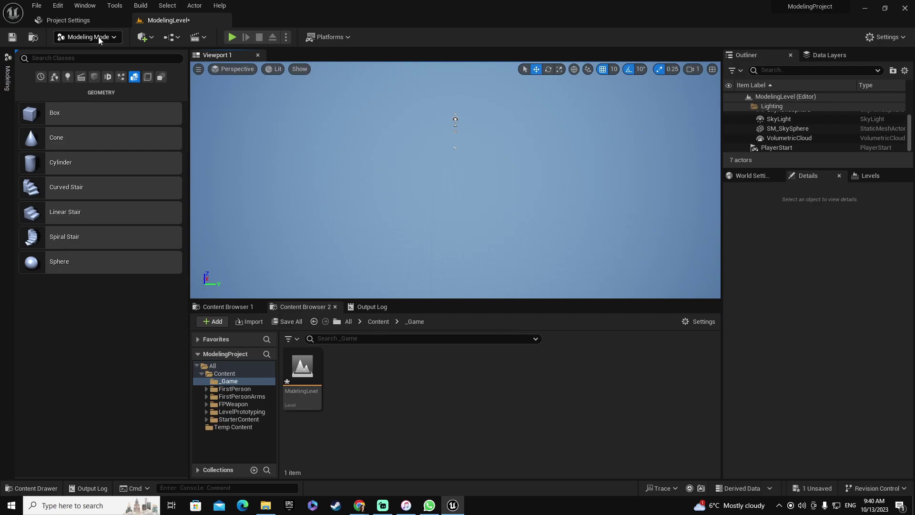
left_click(11, 78)
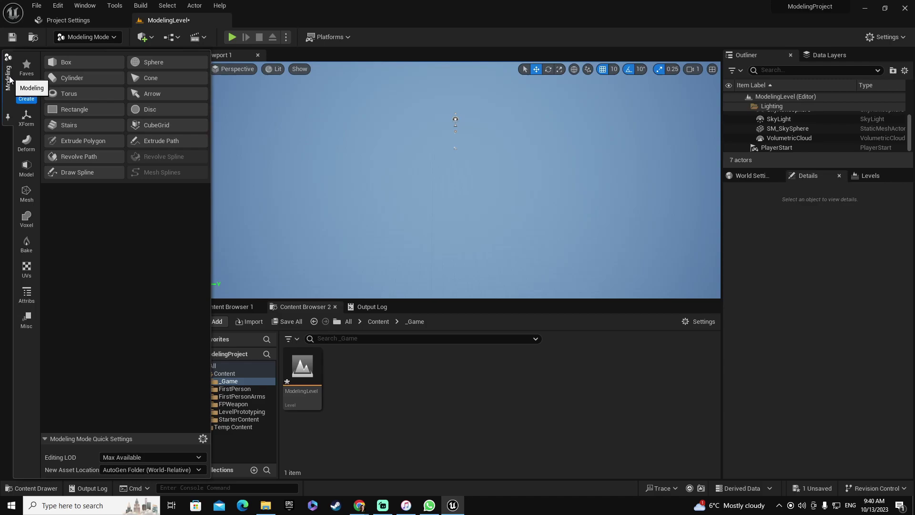
left_click(7, 119)
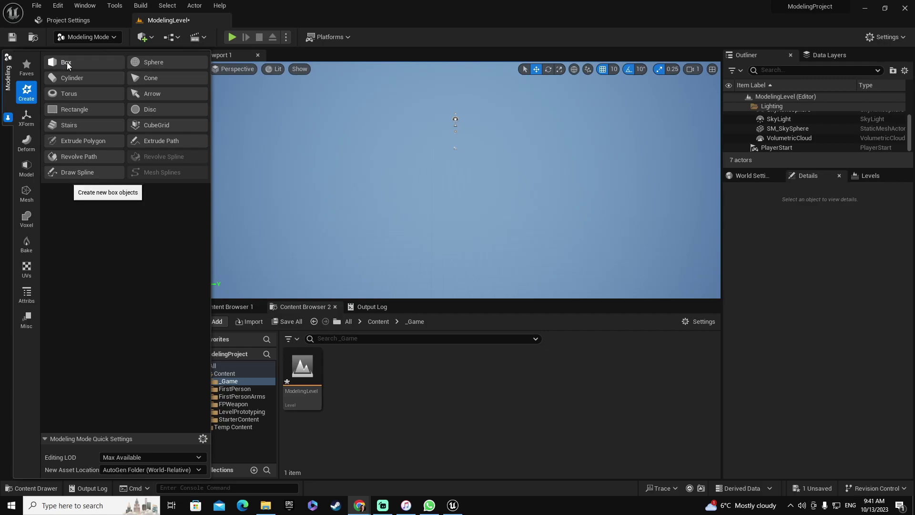
Step: Create a static mesh box in the scene with width 500, depth 500 and height 20
left_click(66, 63)
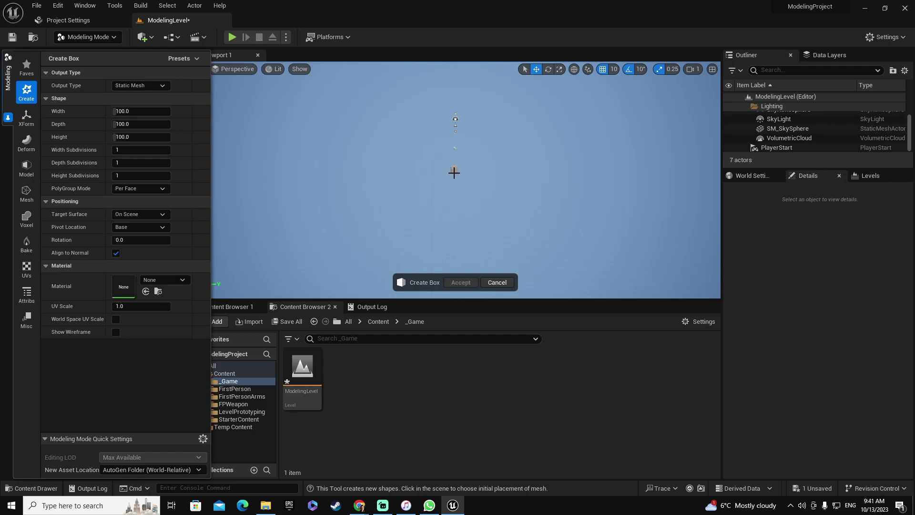
left_click(453, 172)
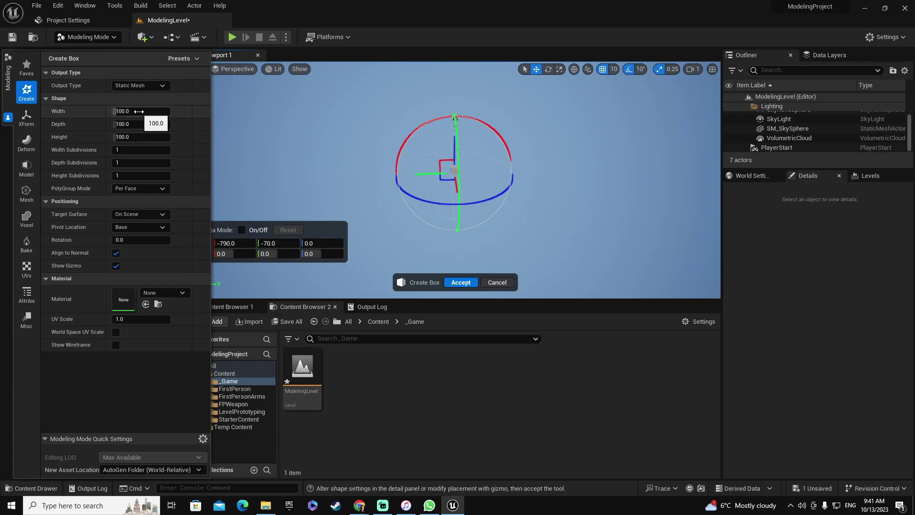
left_click(151, 113)
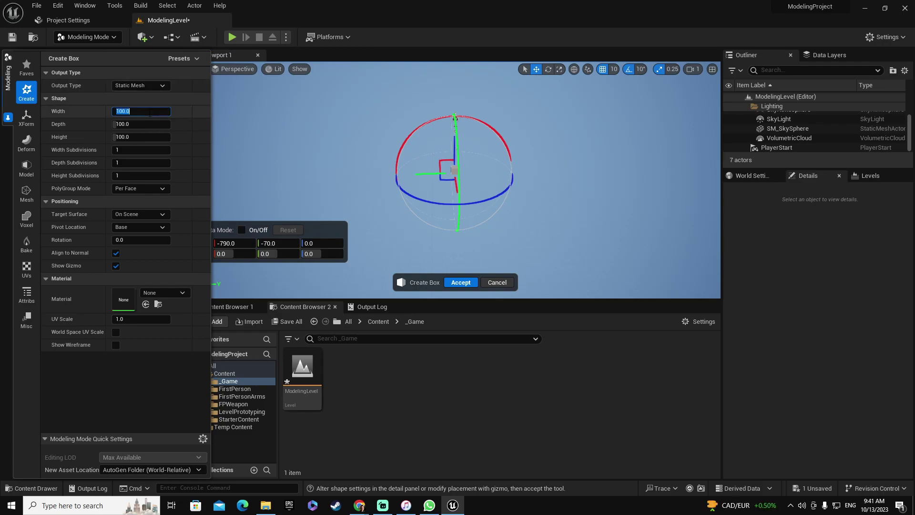
type("500")
key("Tab")
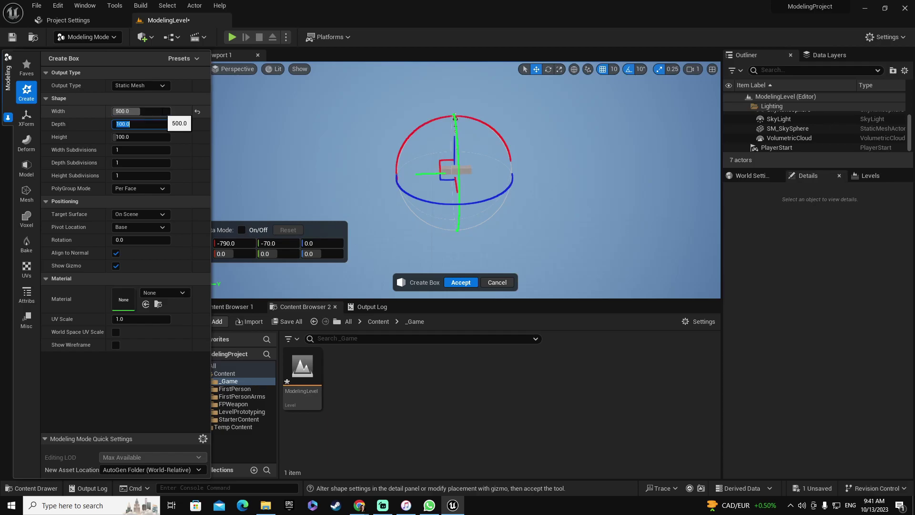
type("500")
key("Tab")
type("2")
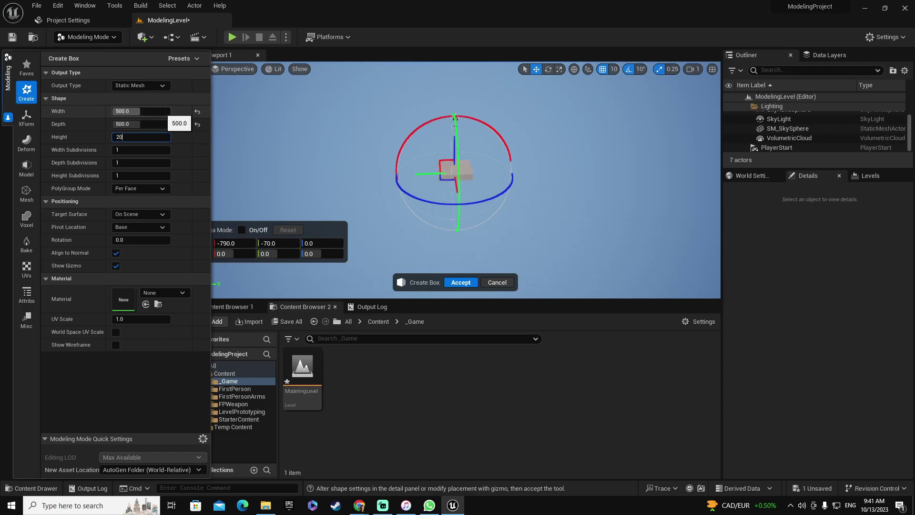
key("Tab")
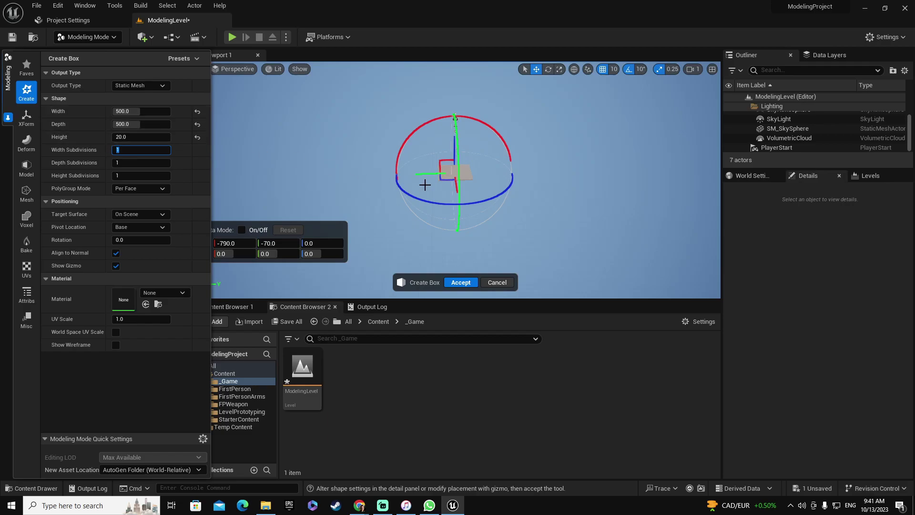
left_click(461, 282)
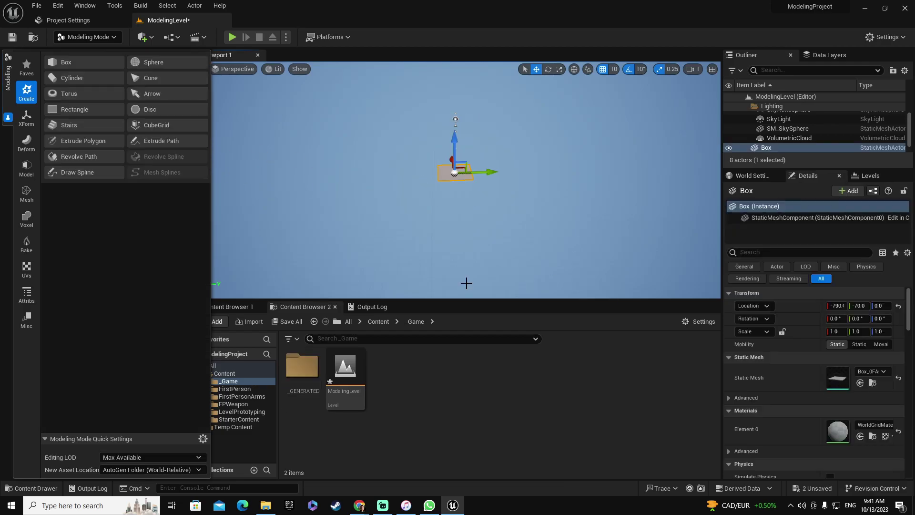
Step: Set the new box's location to 0, 0, 0 and focus the view on it
key("f")
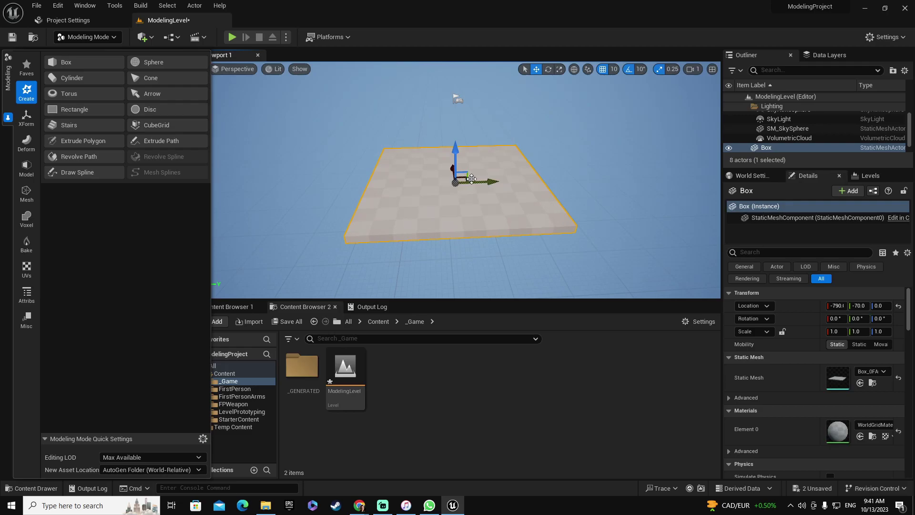
left_click(836, 306)
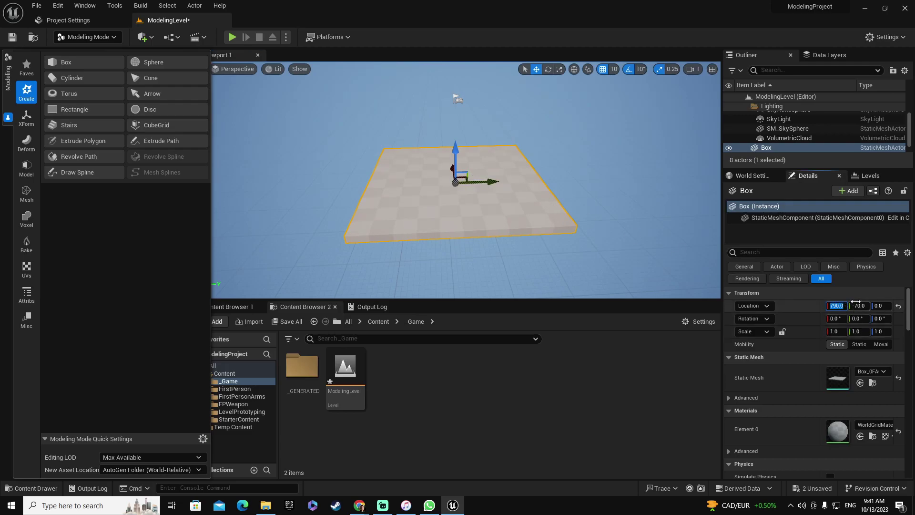
type("0")
key("Tab")
type("0")
key("Tab")
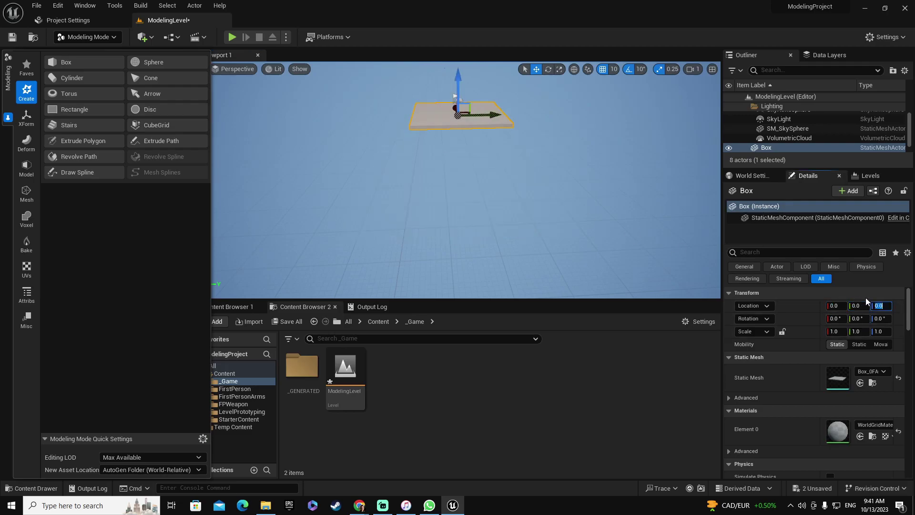
type("0")
key("Tab")
key("f")
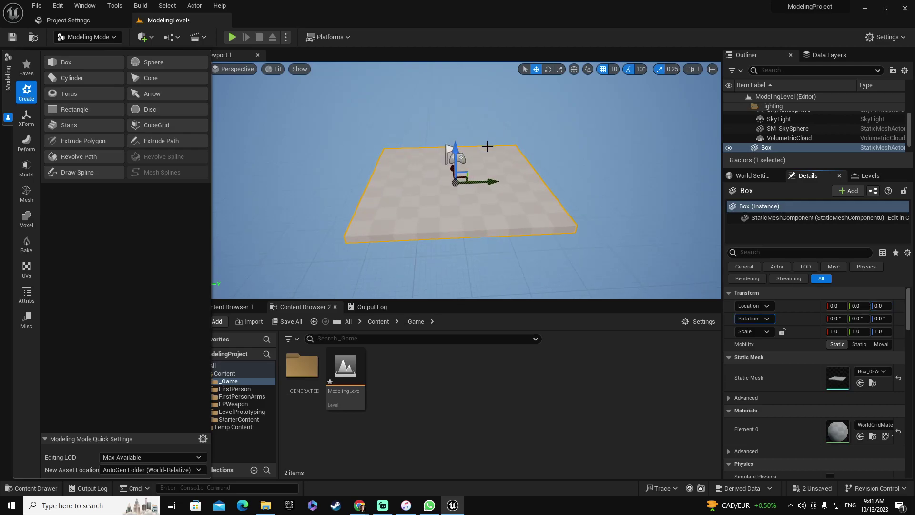
Step: Try moving the box back and forth along the Y axis, and reset its location to the default
right_click_drag(487, 146, 467, 145)
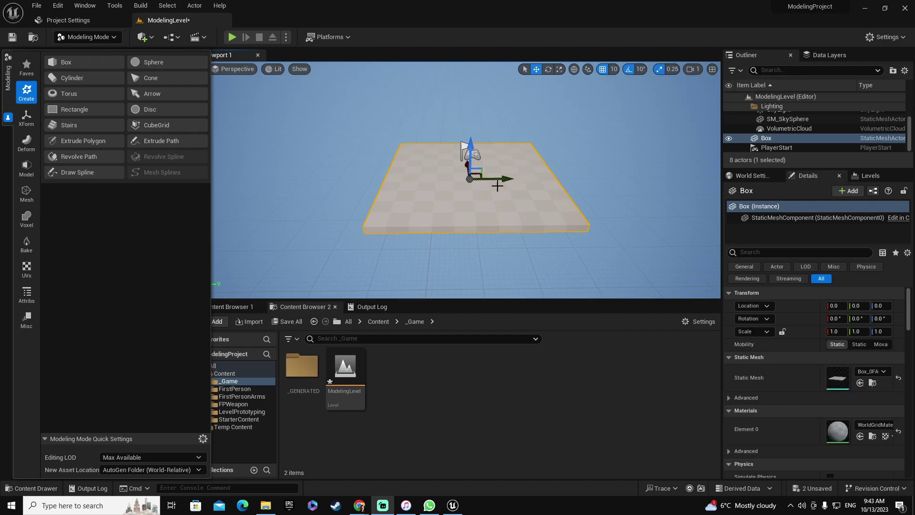
left_click_drag(502, 179, 483, 179)
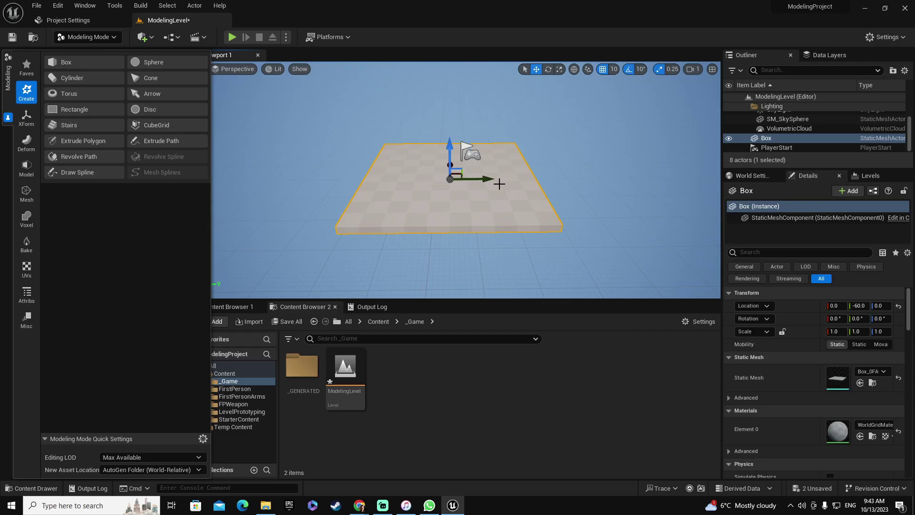
left_click_drag(487, 179, 502, 177)
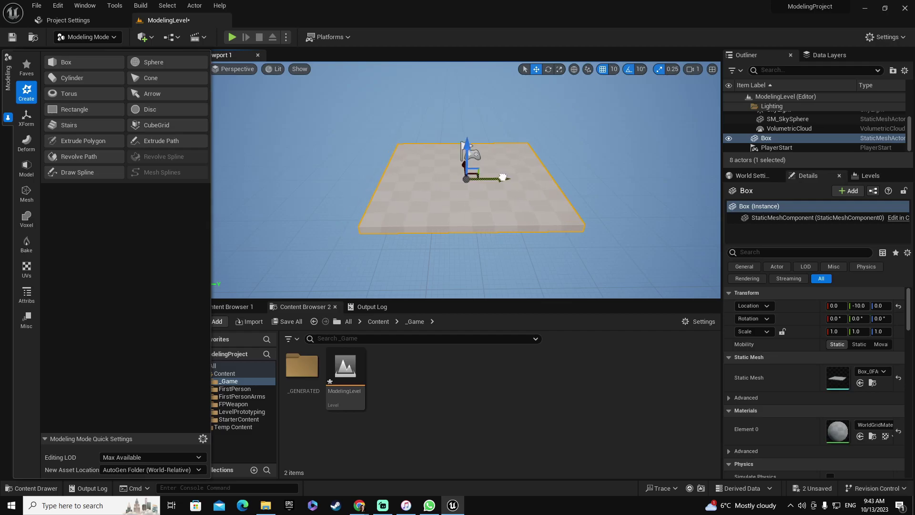
left_click(898, 305)
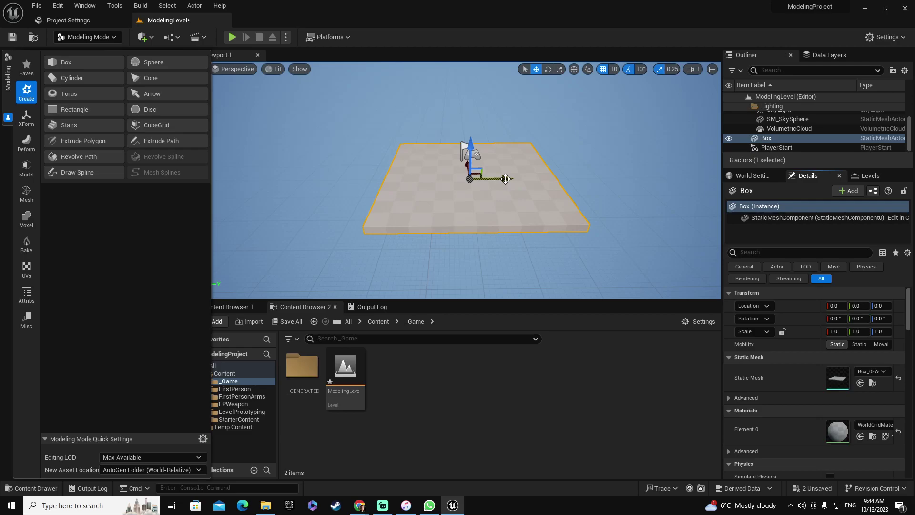
Step: Duplicate the box along the Y axis and place the copy flush against the original at Y -500
left_click_drag(505, 179, 329, 177, "alt")
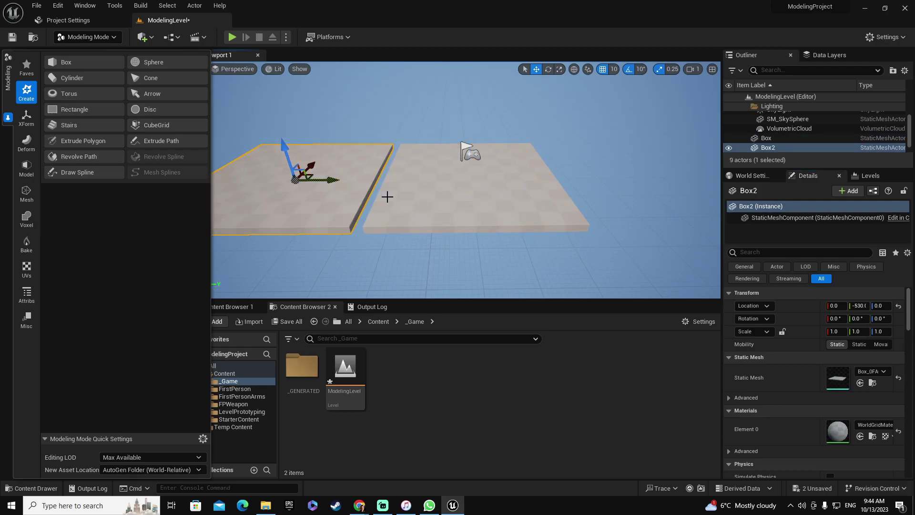
right_click_drag(407, 191, 408, 189)
key("a")
middle_click_drag(357, 191, 409, 190)
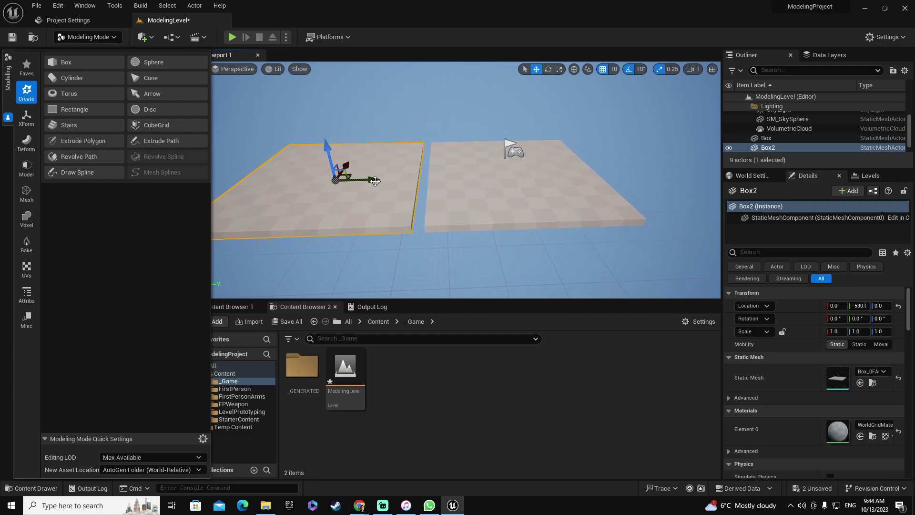
left_click_drag(371, 179, 382, 179)
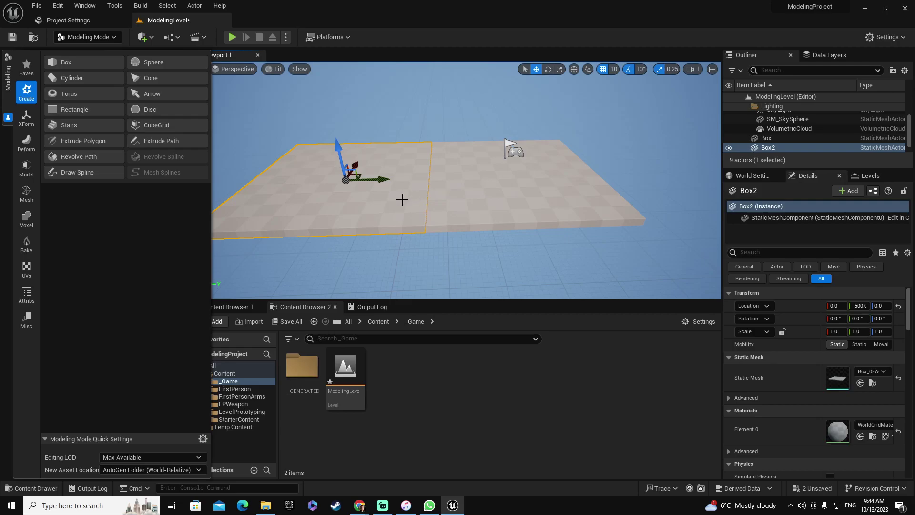
Step: Select both boxes and duplicate them along the X axis to X -500, flush with the originals
left_click(479, 186, "ctrl")
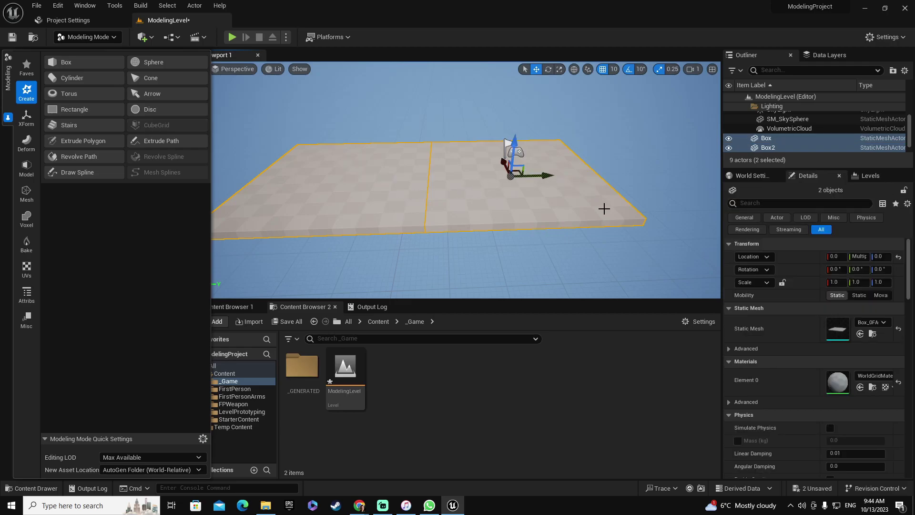
left_click_drag(598, 228, 597, 228, "alt")
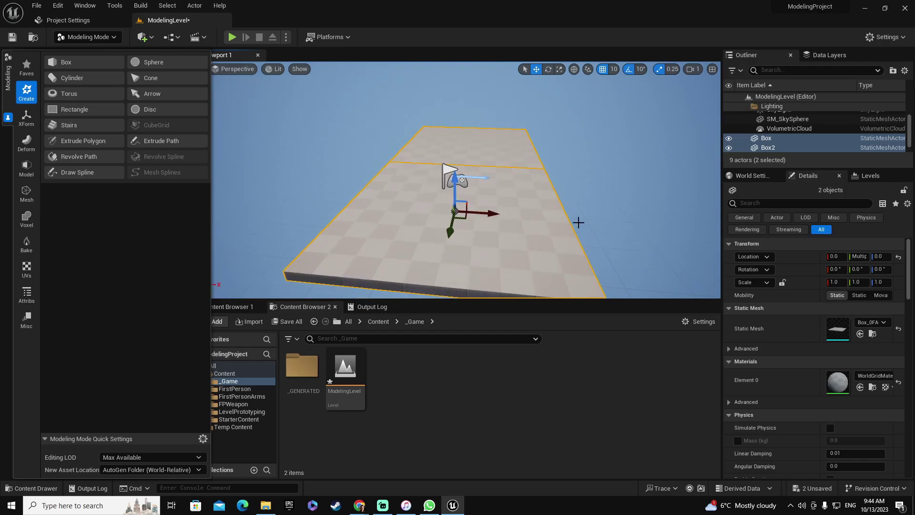
right_click_drag(588, 206, 588, 207)
key("s")
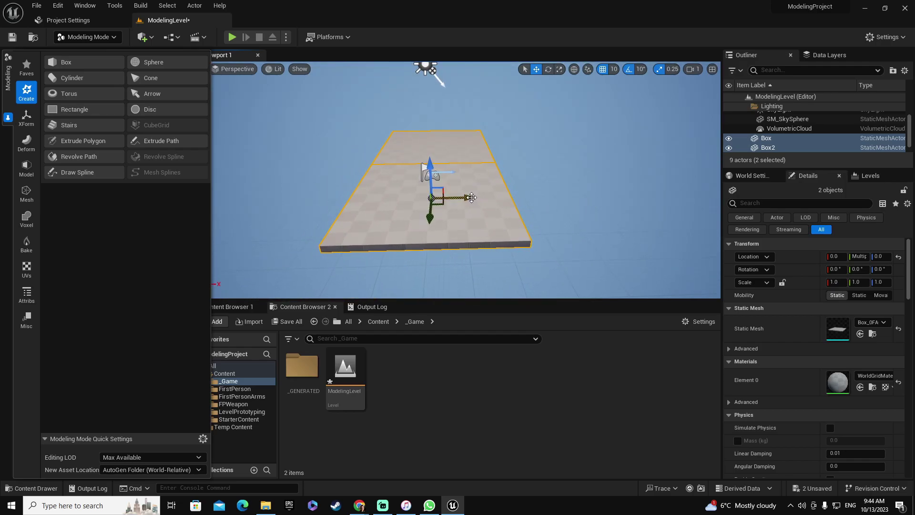
left_click_drag(467, 198, 365, 204, "alt")
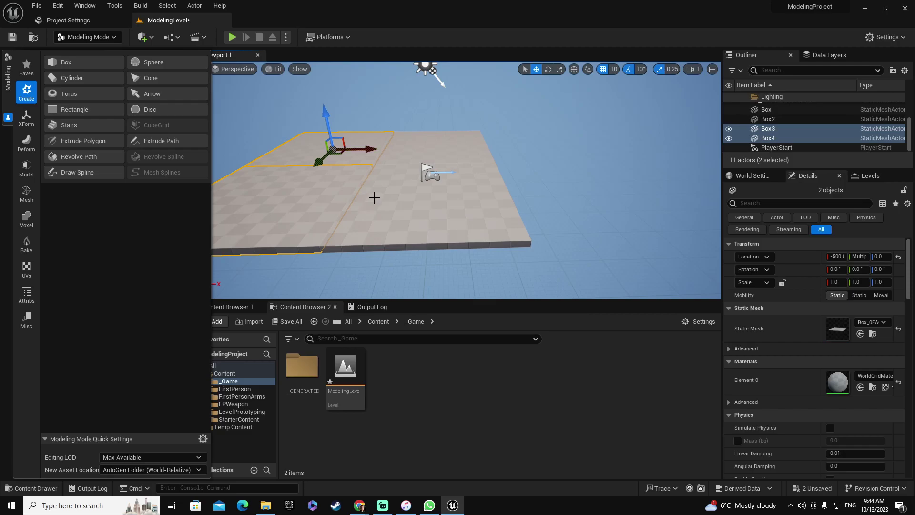
Step: Inspect the two-by-two floor from above, selecting individual tiles and finishing with the one at X -500, Y -500
key("s")
mouse_move(374, 197)
right_mouse_down()
mouse_move(355, 200)
mouse_move(331, 138)
mouse_move(341, 191)
mouse_move(331, 205)
mouse_move(378, 195)
right_mouse_up()
key("w")
key("s")
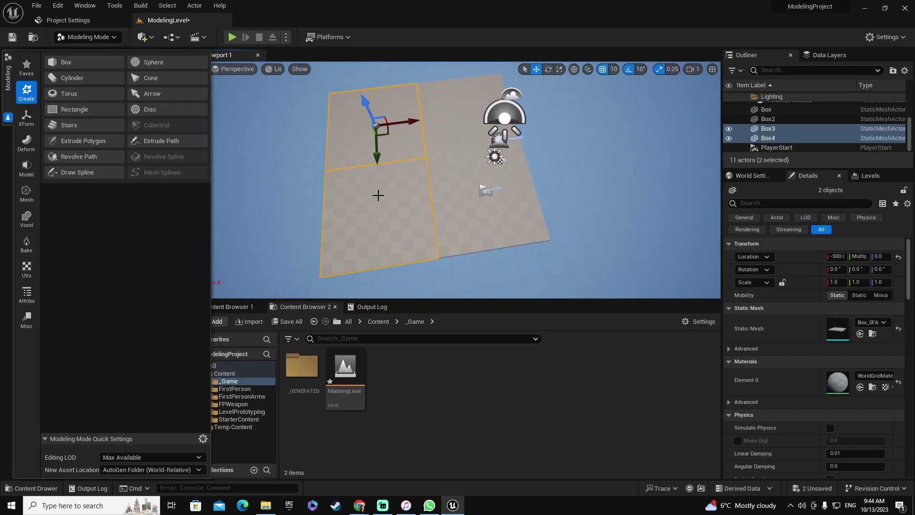
left_click(450, 193)
left_click(447, 138)
left_click(407, 136)
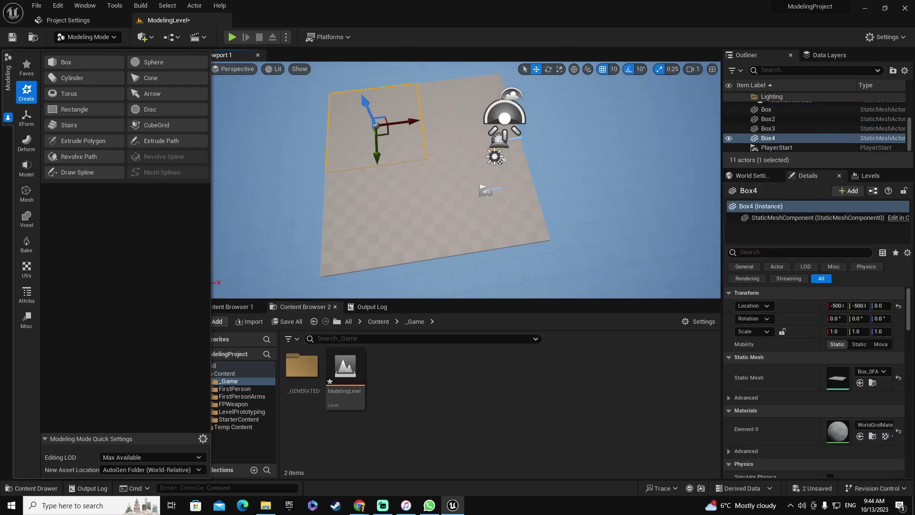
left_click(405, 195)
left_click(67, 62)
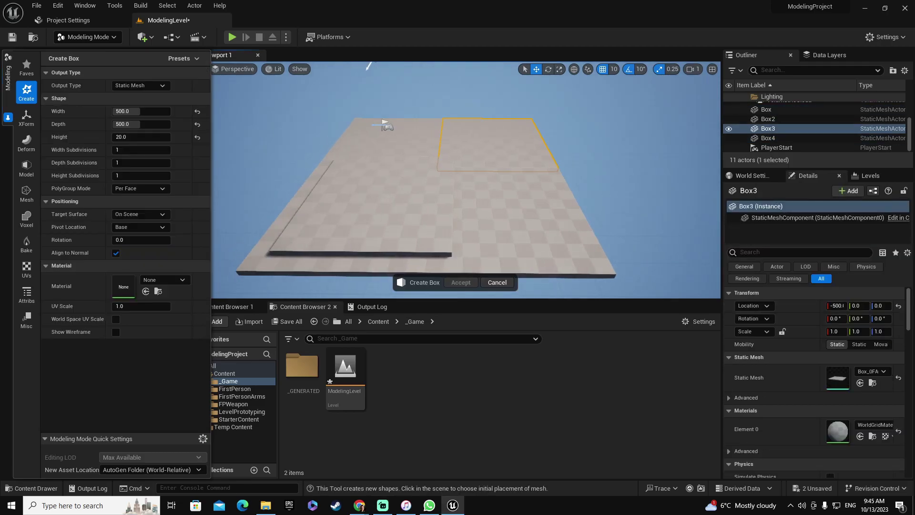
right_click_drag(411, 198, 418, 199)
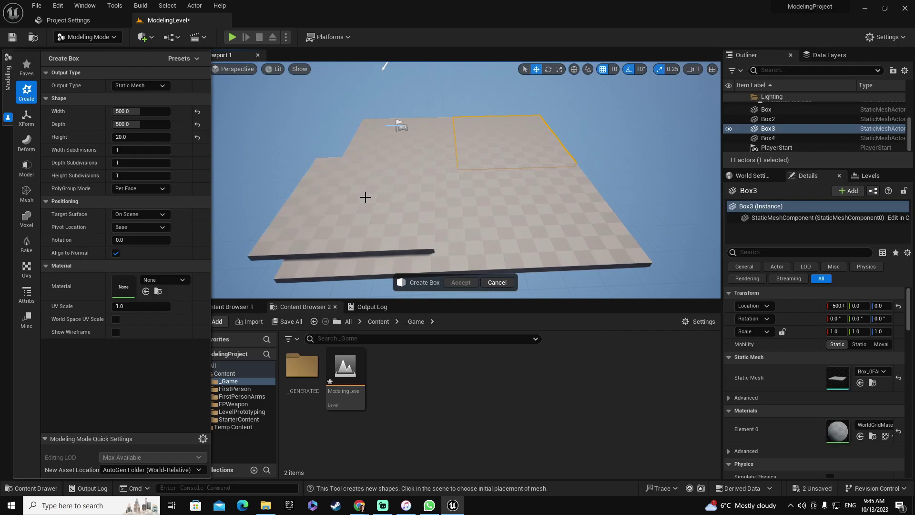
key("ctrl+z")
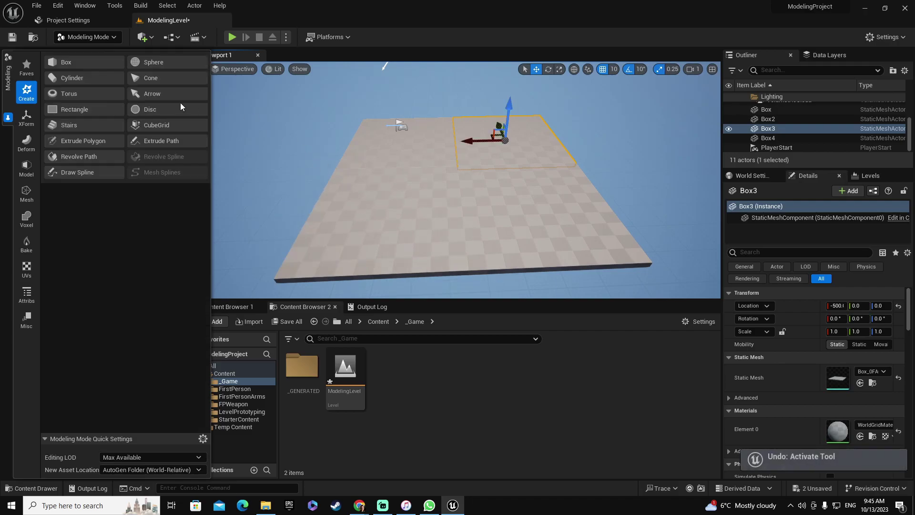
Step: Create a box wall on the floor with width 500, depth 20 and height 300
left_click(72, 61)
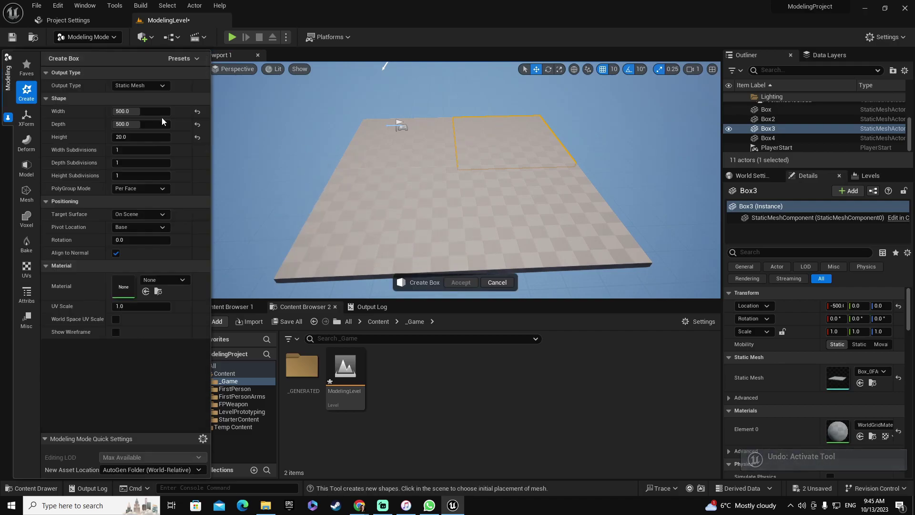
left_click(392, 206)
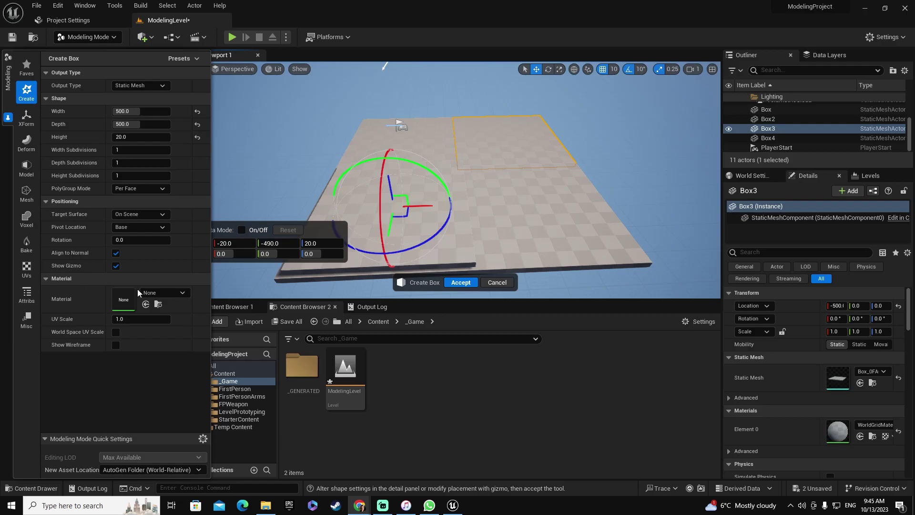
left_click(146, 111)
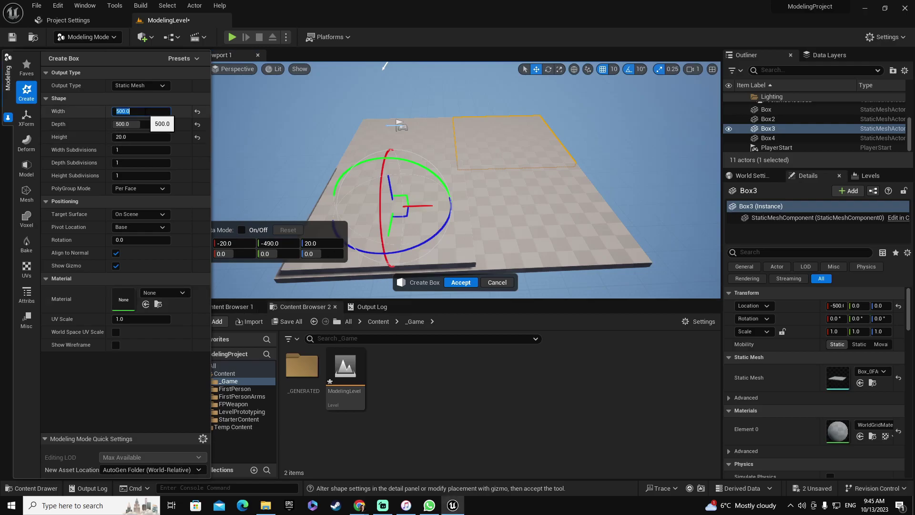
key("Tab")
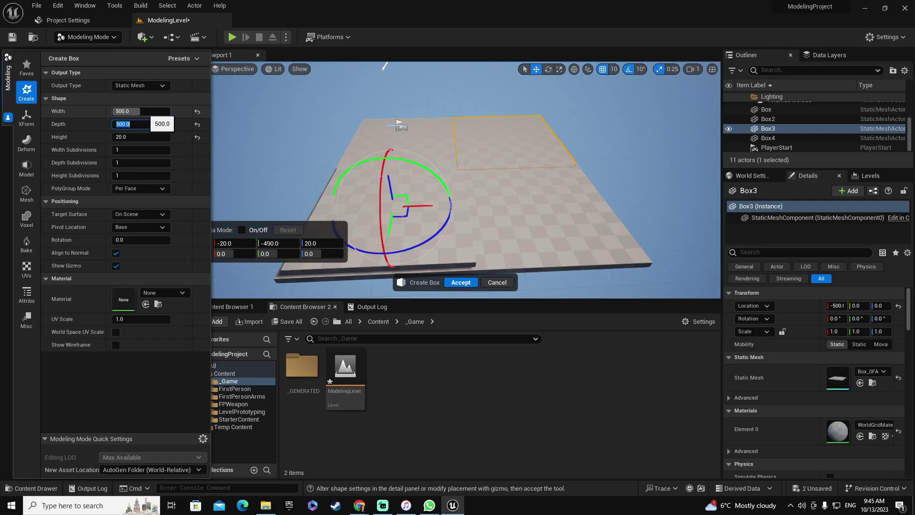
type("20")
key("Tab")
type("300")
key("Tab")
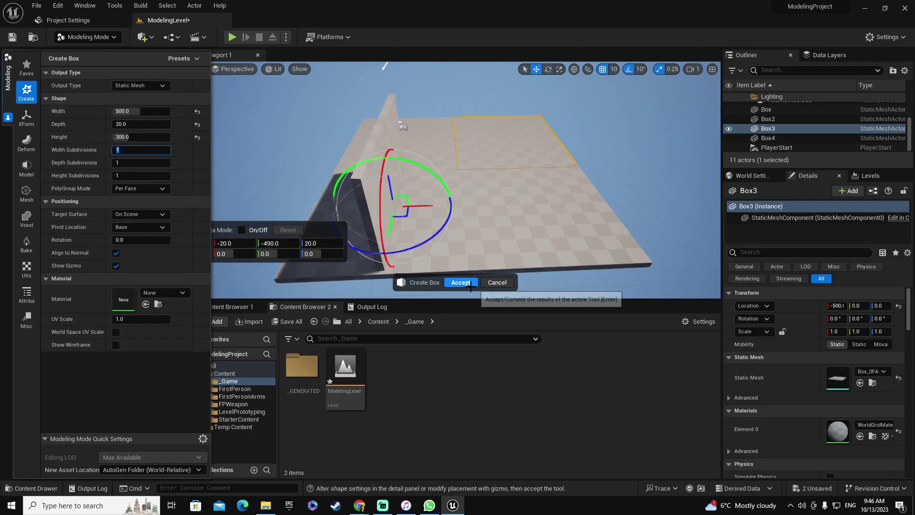
left_click(460, 282)
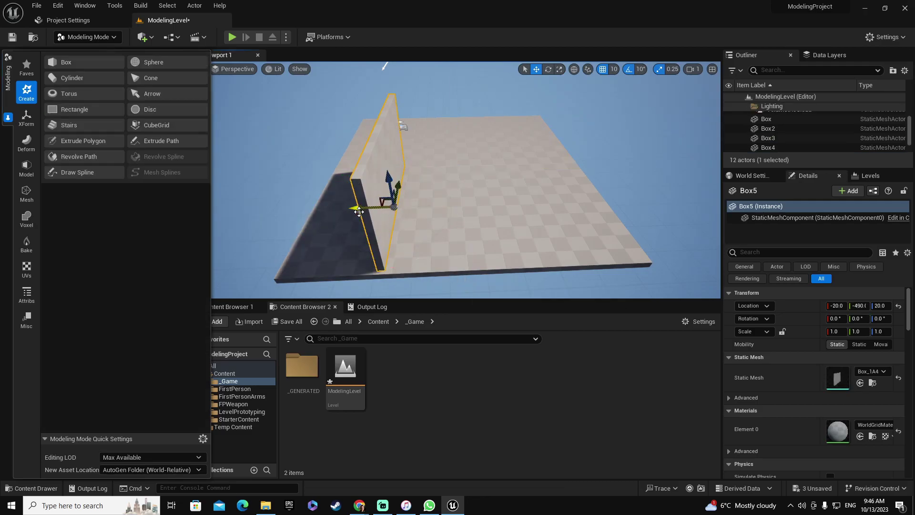
Step: Move the wall to X 240, Y -500 so it sits flush with the floor's outer edge
left_click_drag(403, 184, 399, 188)
mouse_move(399, 188)
right_mouse_down()
mouse_move(401, 164)
mouse_move(401, 190)
mouse_move(402, 178)
right_mouse_up()
key("w")
key("s")
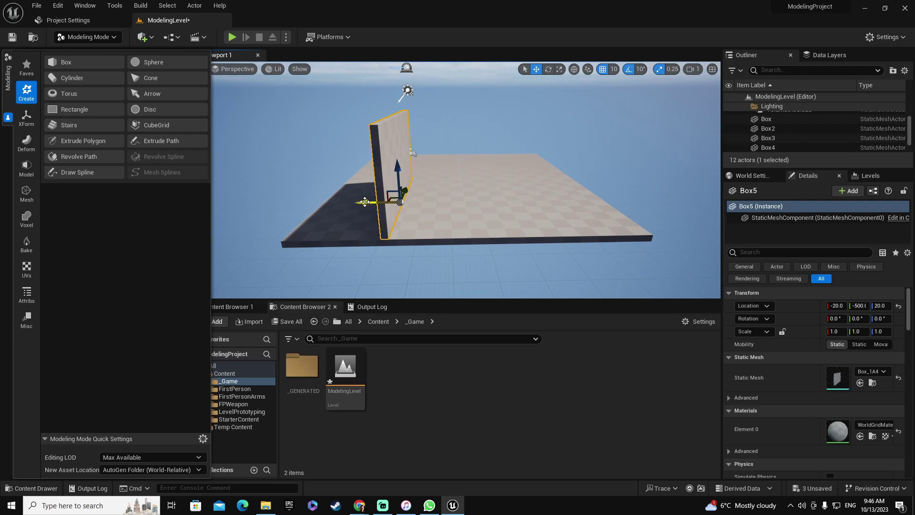
left_click_drag(361, 200, 291, 200)
mouse_move(385, 190)
right_mouse_down()
mouse_move(377, 189)
mouse_move(383, 197)
mouse_move(384, 168)
mouse_move(383, 177)
right_mouse_up()
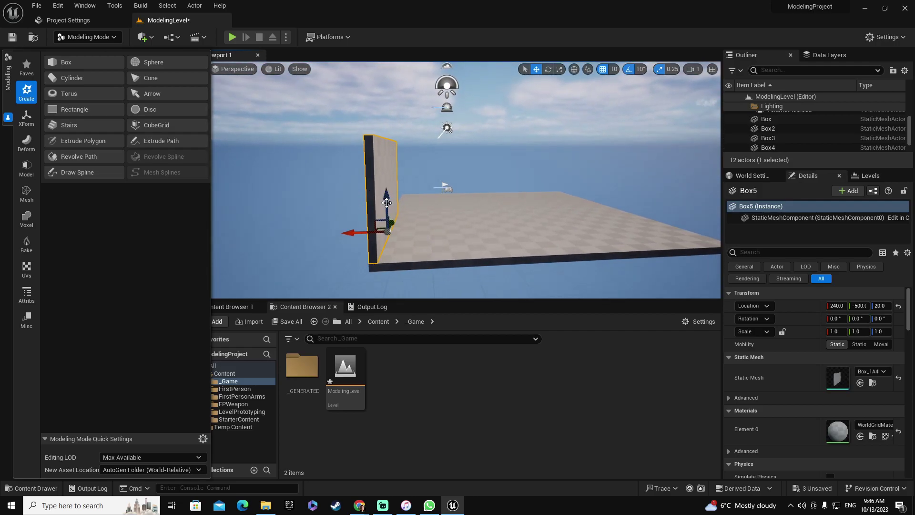
Step: Switch to the four-view layout, enlarge the viewport area, and frame the wall in the orthographic views
left_click(712, 70)
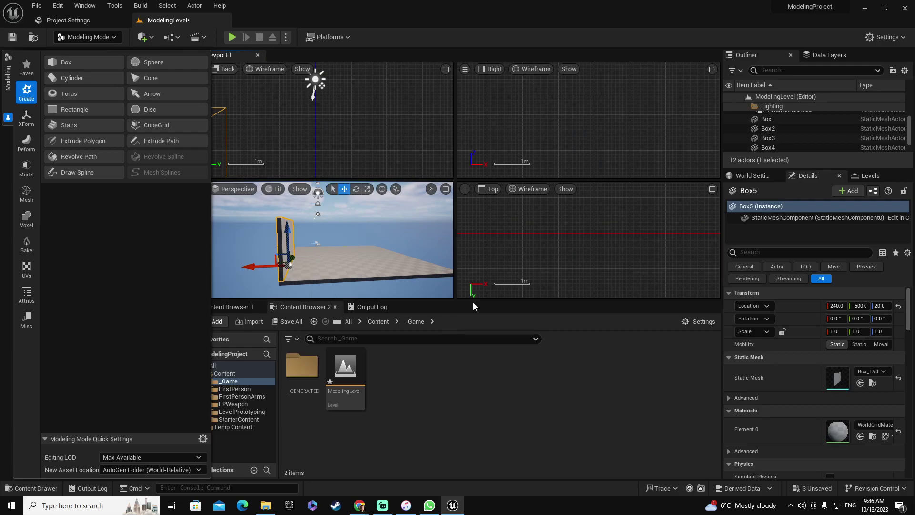
left_click_drag(472, 305, 474, 374)
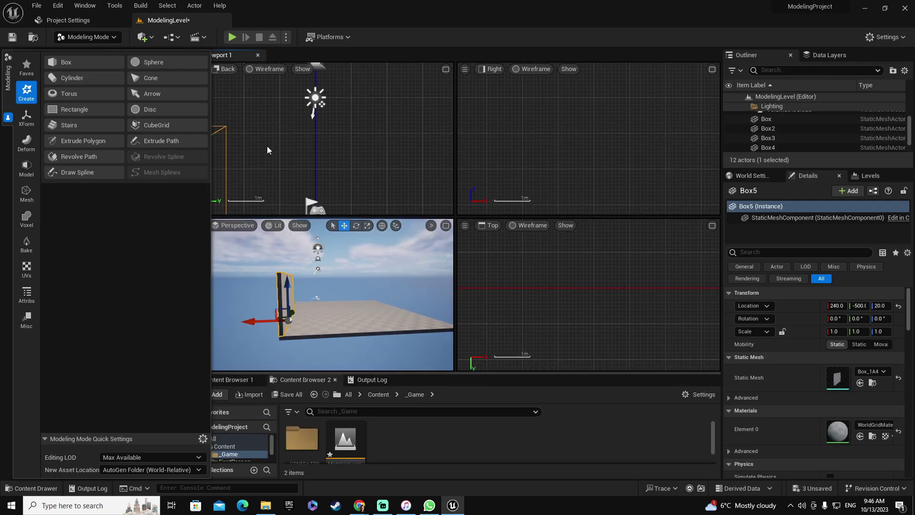
key("f")
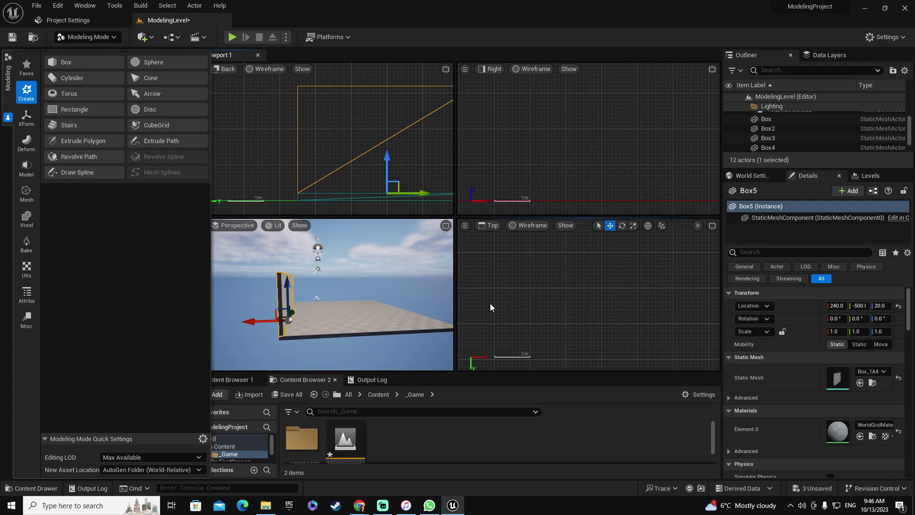
scroll(521, 316, "down", 3)
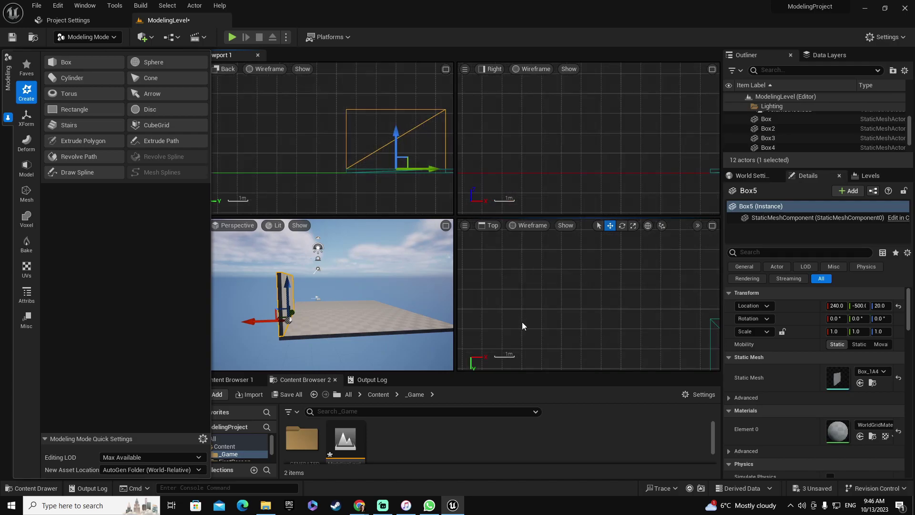
scroll(522, 321, "down", 5)
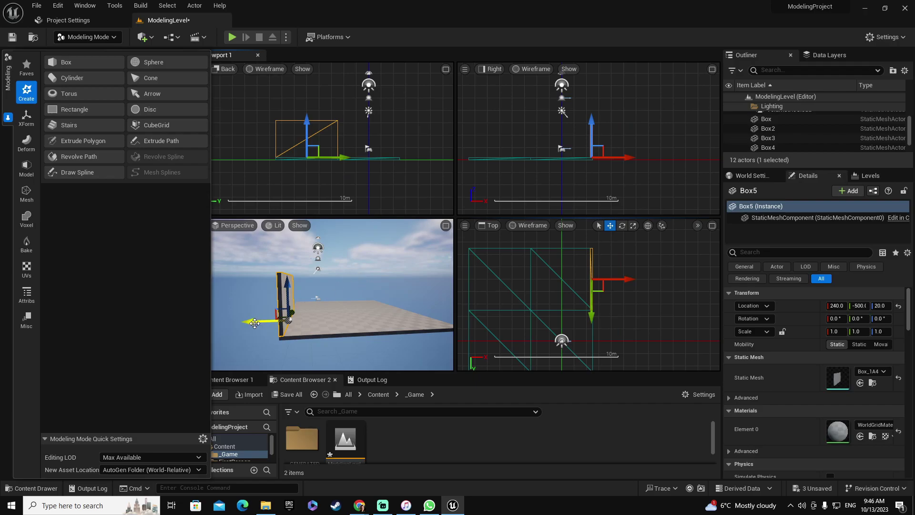
Step: Check the wall's alignment with the floor edge in the top view, and return to the full perspective view
left_click_drag(255, 323, 255, 320)
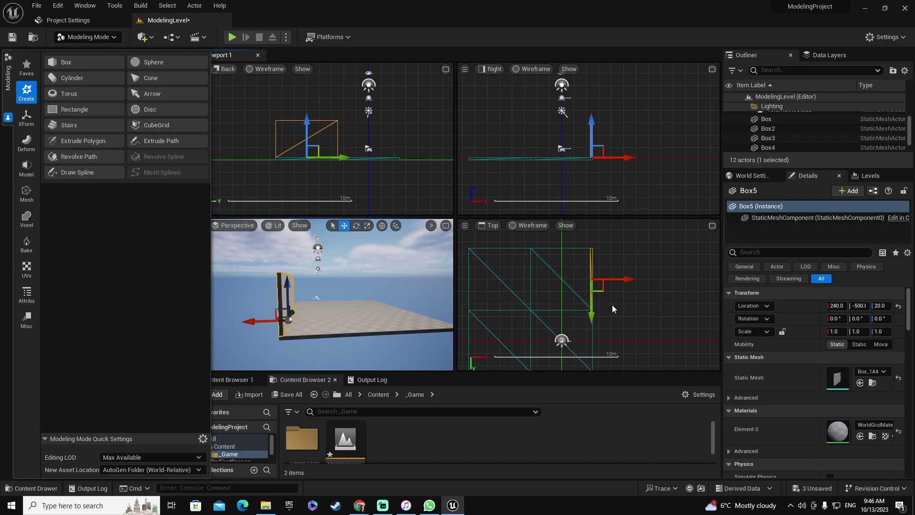
key("f")
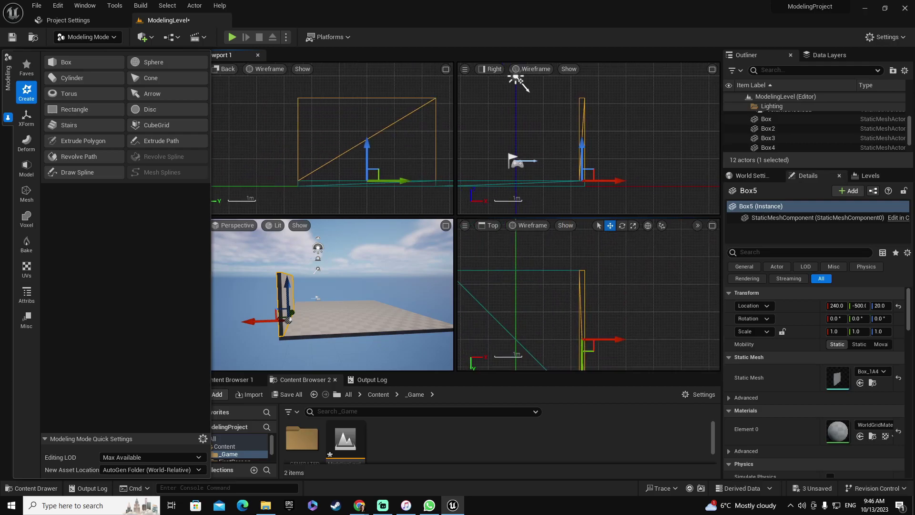
scroll(622, 329, "up", 1)
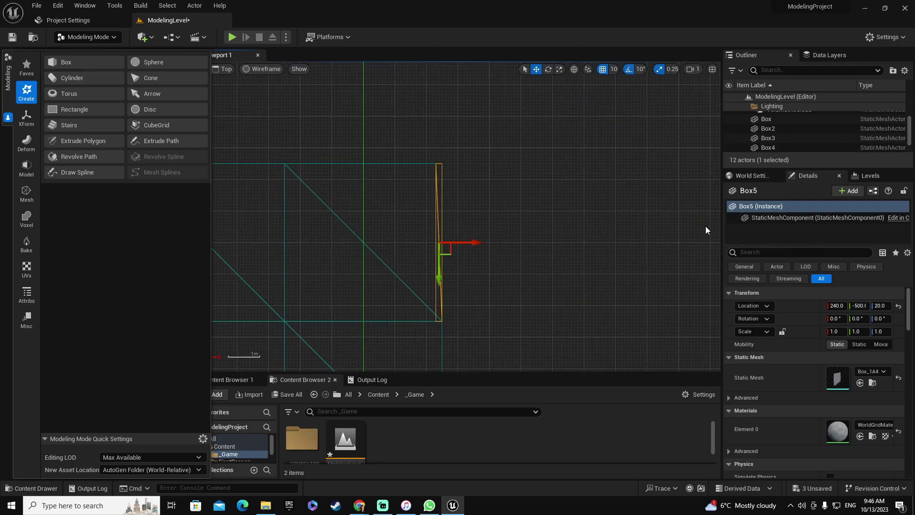
mouse_move(476, 243)
left_mouse_down()
mouse_move(441, 231)
mouse_move(475, 229)
left_mouse_up()
scroll(437, 204, "up", 1)
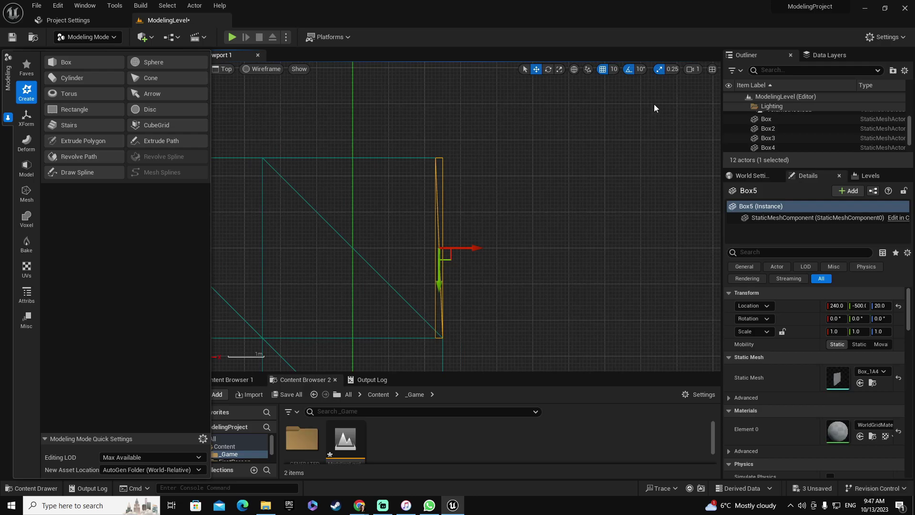
left_click(711, 69)
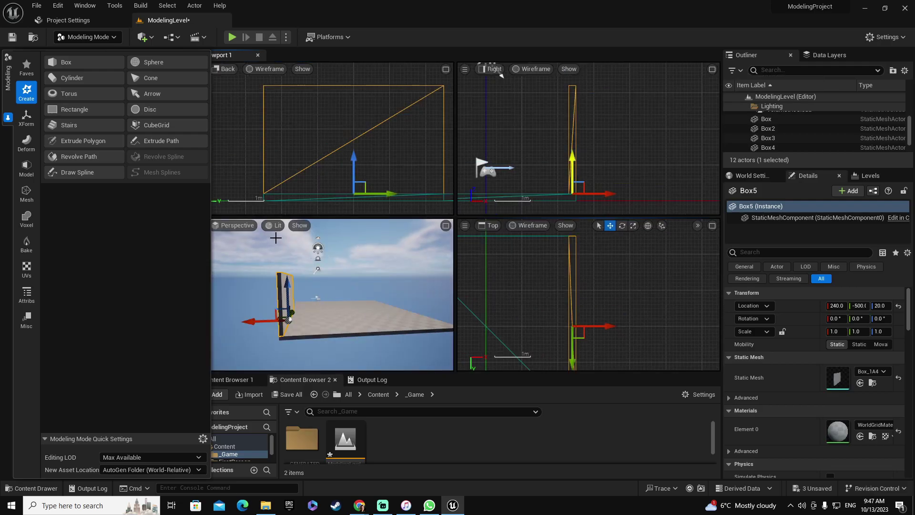
left_click(446, 225)
Step: Duplicate the wall along the Y axis and place the copy flush against the original at Y 0
mouse_move(454, 245)
right_mouse_down()
mouse_move(461, 235)
mouse_move(453, 225)
mouse_move(444, 229)
mouse_move(465, 237)
mouse_move(441, 242)
right_mouse_up()
key("d")
right_click_drag(336, 305, 331, 306)
key("w")
key("d")
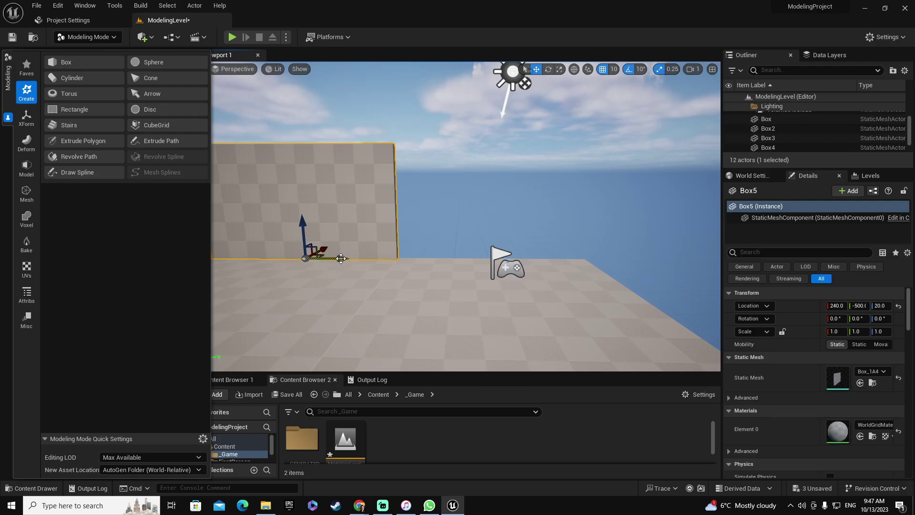
left_click_drag(341, 258, 526, 265, "alt")
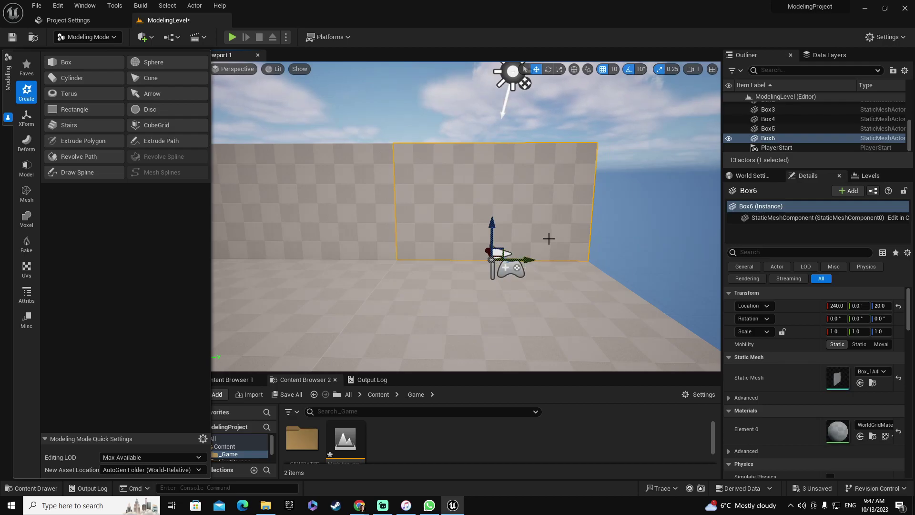
Step: Select both wall segments and duplicate them along the X axis to X -740, flush with the opposite floor edge
right_click_drag(545, 238, 545, 237)
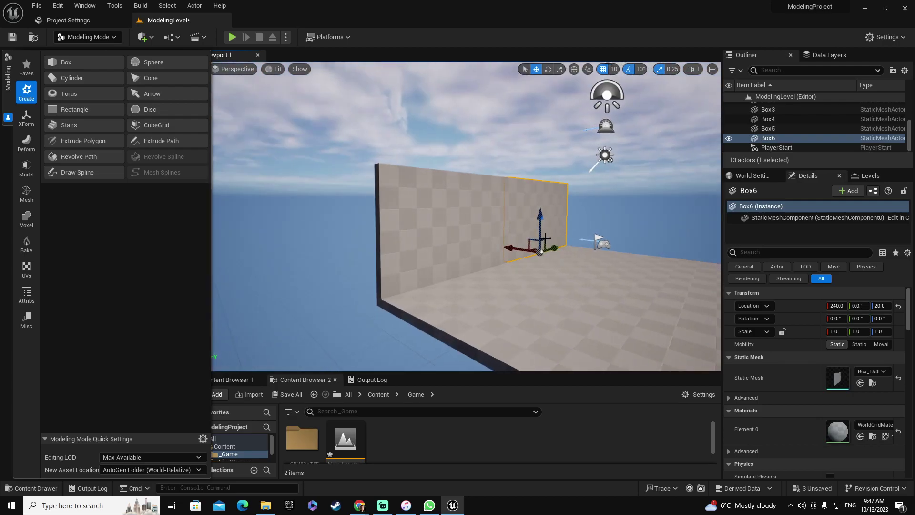
left_click(455, 223)
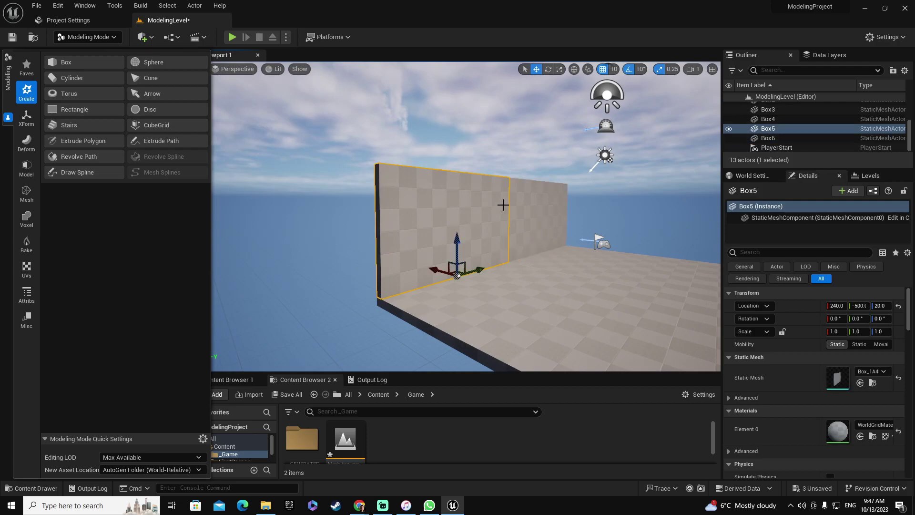
left_click(529, 210, "ctrl")
right_click_drag(568, 241, 557, 247)
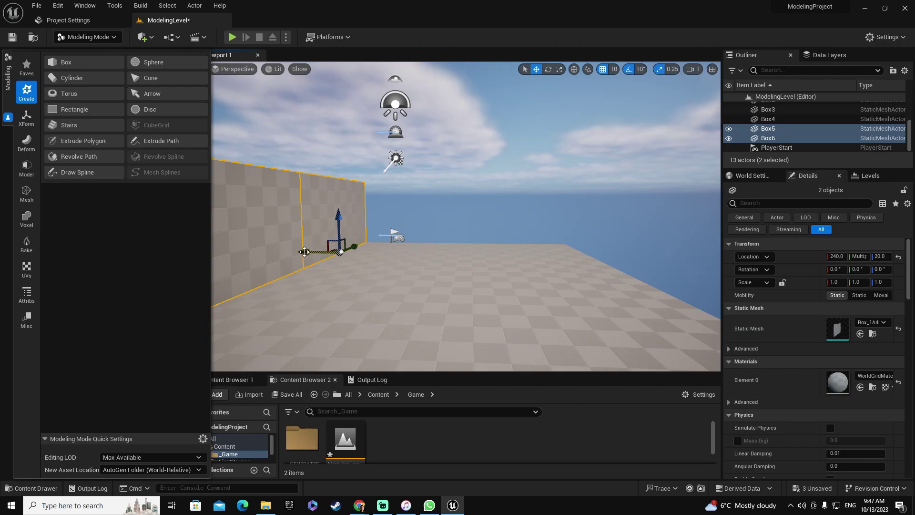
left_click_drag(307, 251, 531, 242, "alt")
right_click_drag(530, 242, 530, 242)
key("s")
scroll(520, 231, "down", 4)
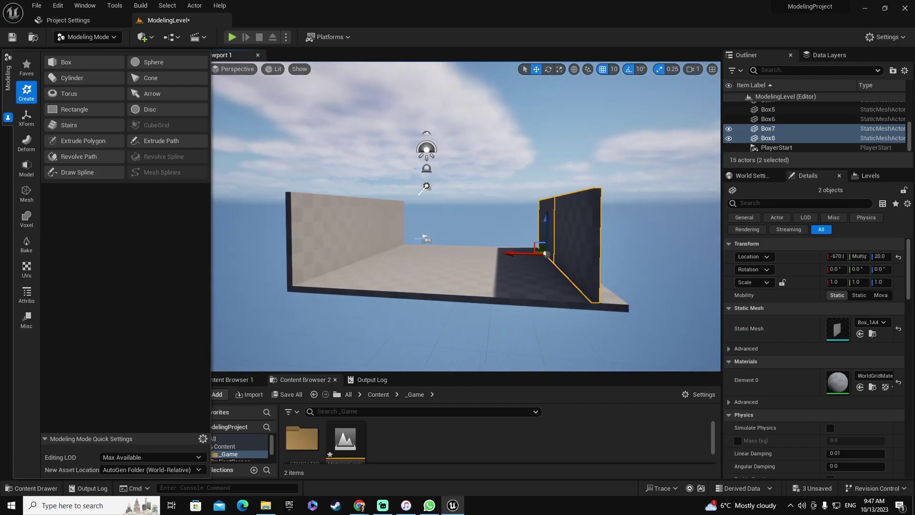
left_click_drag(499, 258, 509, 252)
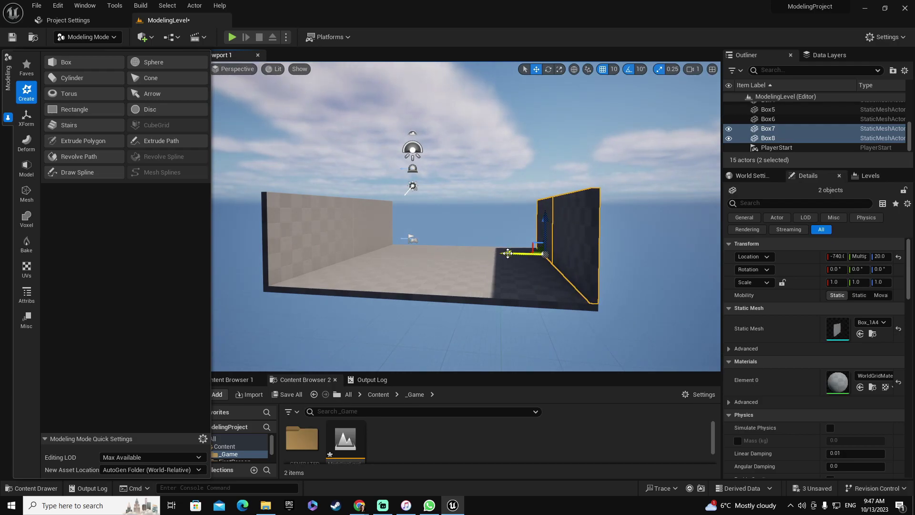
mouse_move(533, 249)
right_mouse_down()
mouse_move(526, 243)
mouse_move(532, 249)
right_mouse_up()
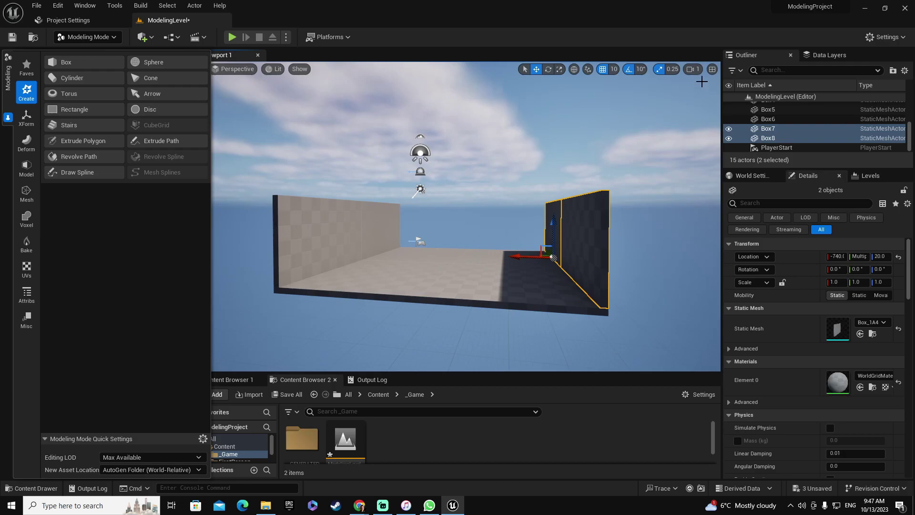
Step: Check the duplicated walls' alignment with the floor edge in the orthographic views, and return to the full perspective view
left_click(712, 69)
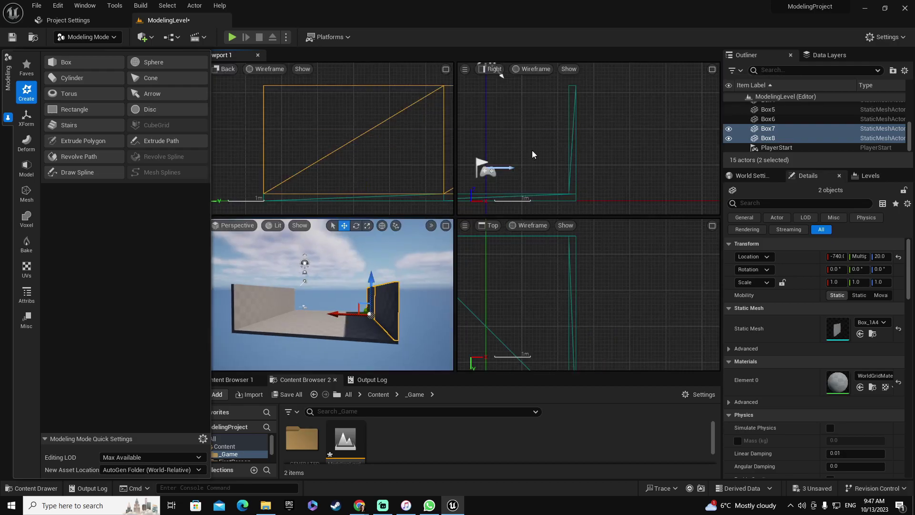
right_click_drag(532, 154, 609, 141)
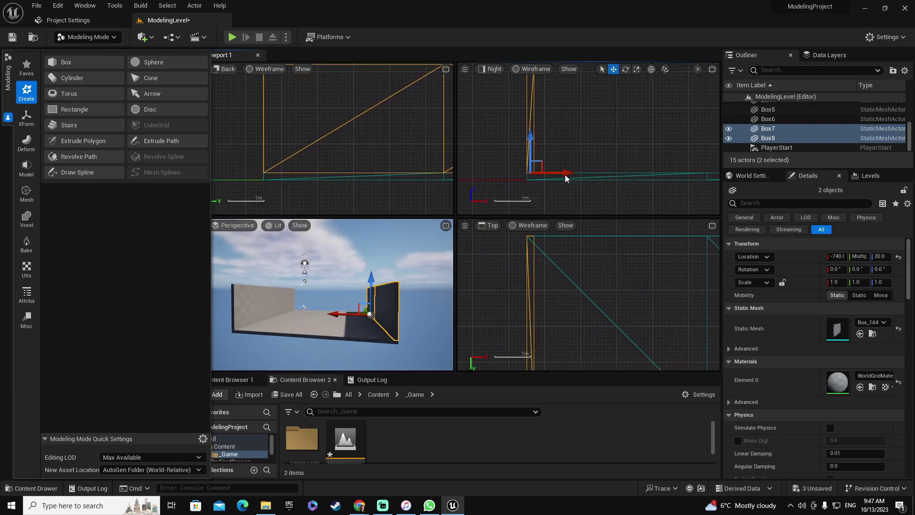
scroll(565, 178, "up", 3)
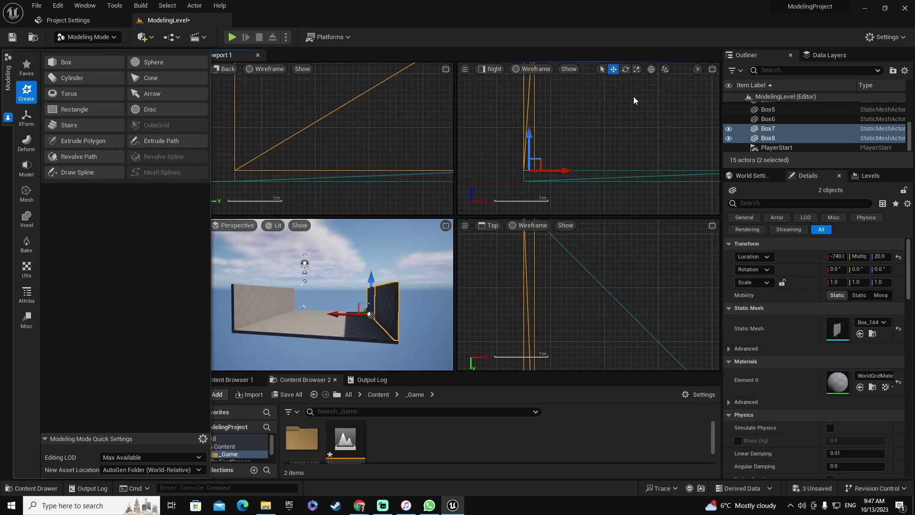
left_click(445, 226)
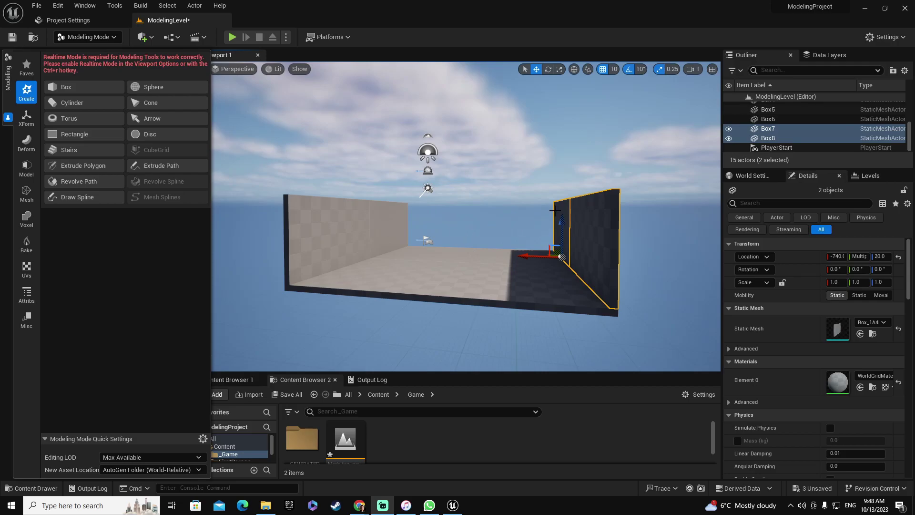
Step: Select both wall segments at X -740 and duplicate them along the X axis to X -200
left_click(590, 234)
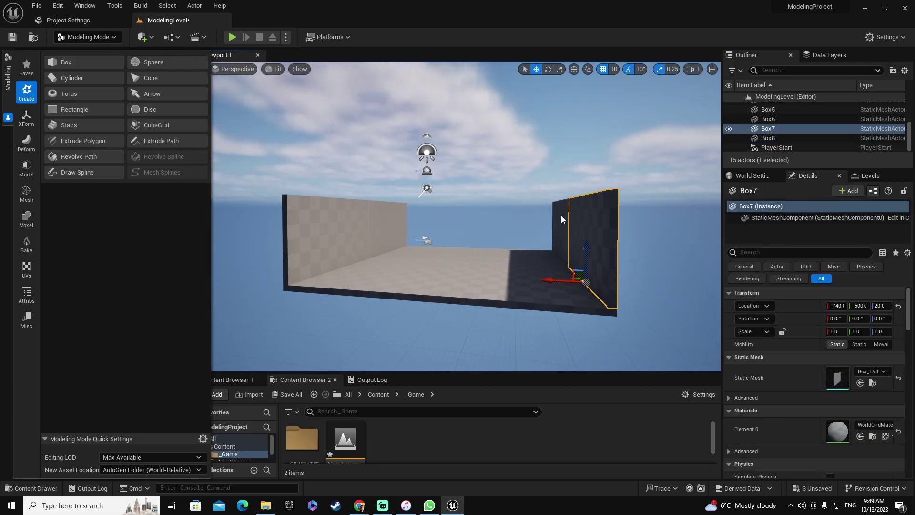
left_click(561, 218, "ctrl")
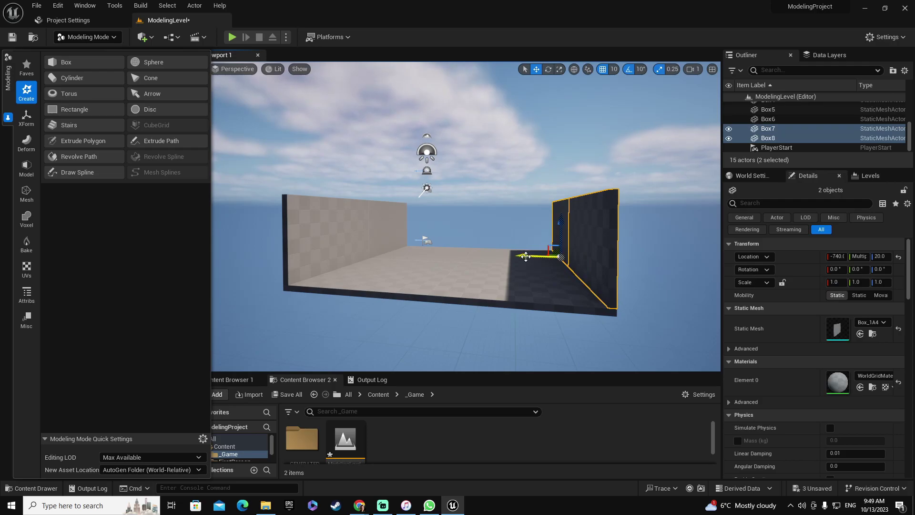
left_click_drag(522, 255, 432, 258, "alt")
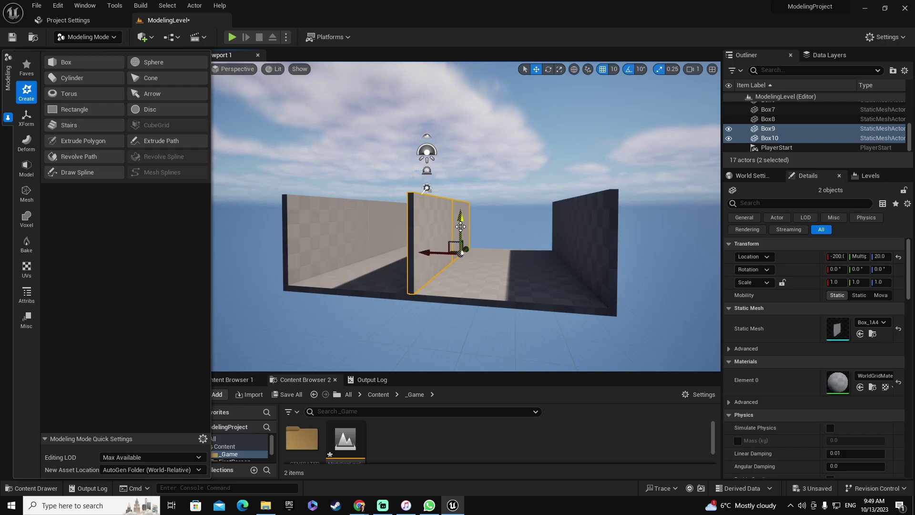
Step: Set the rotation snap to 45° and rotate the two duplicated wall segments to -90° about the Z axis
key("e")
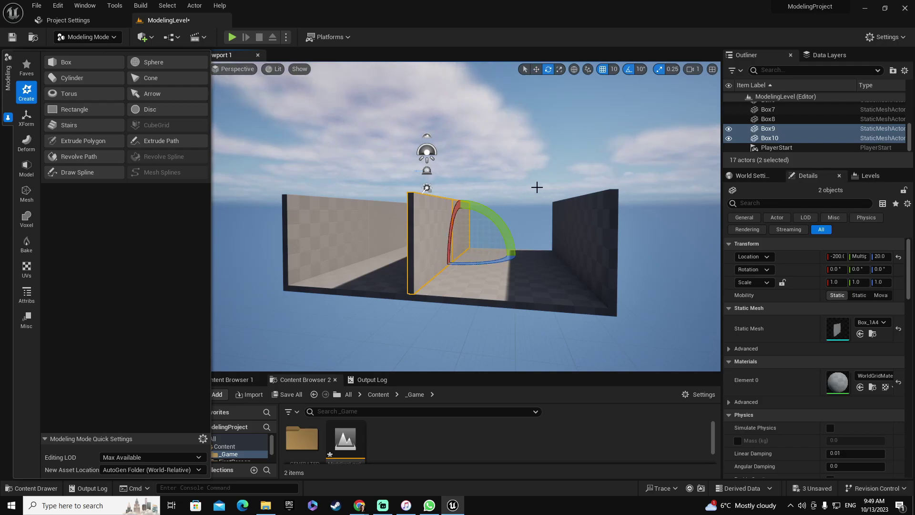
left_click(639, 70)
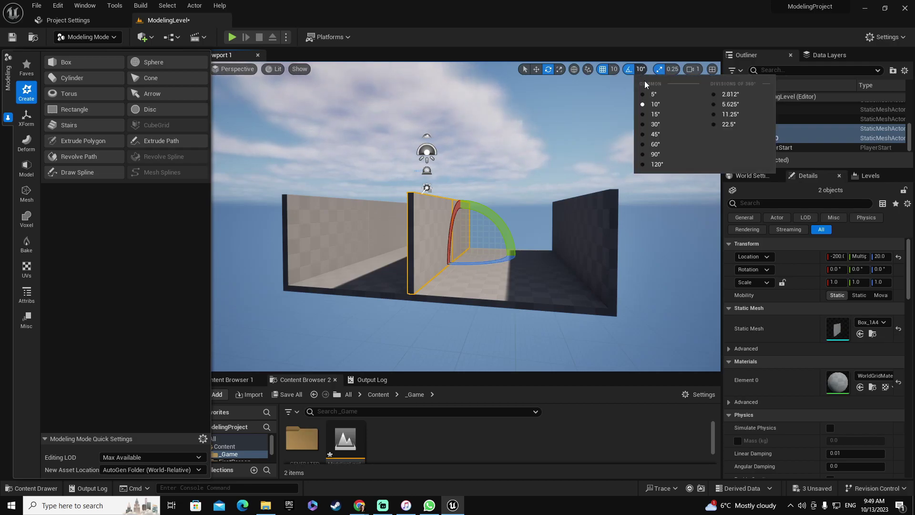
left_click(655, 134)
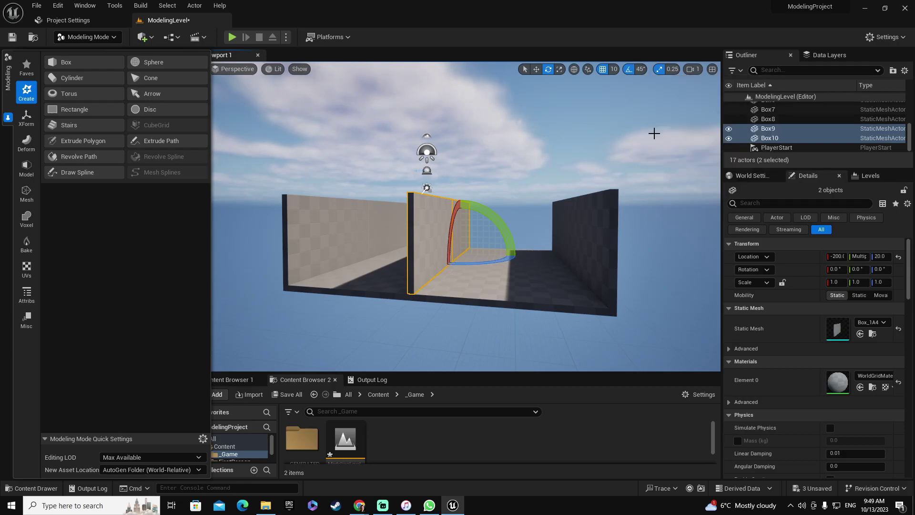
left_click_drag(478, 264, 429, 273)
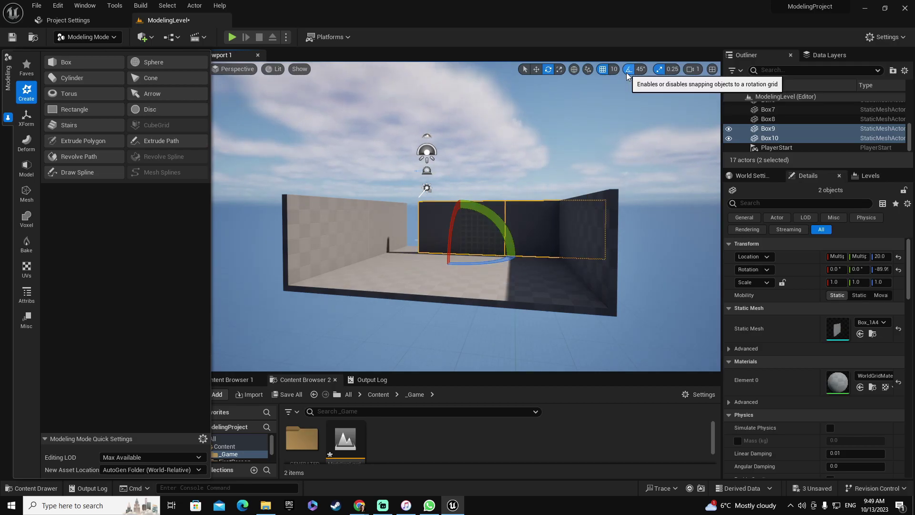
Step: Move the rotated walls between the two side walls and align them flush with the floor's far edge at about Y 240
key("w")
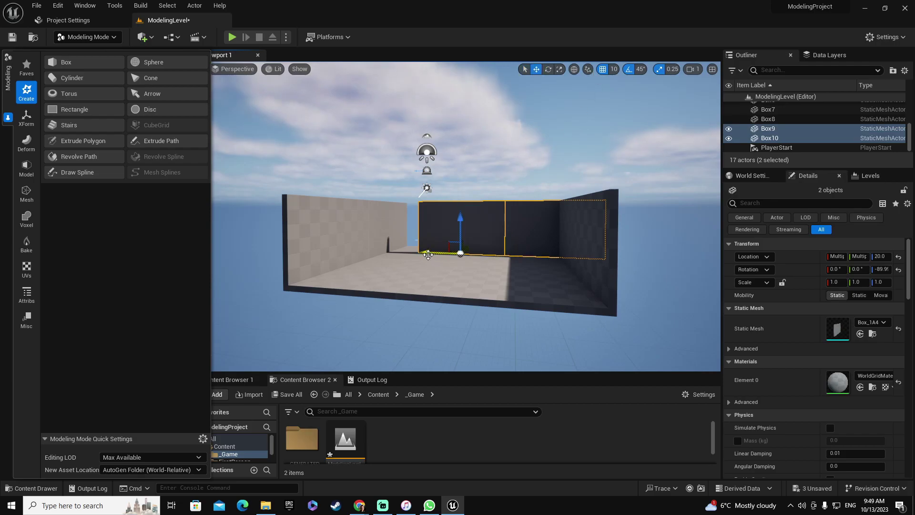
left_click_drag(428, 254, 396, 251)
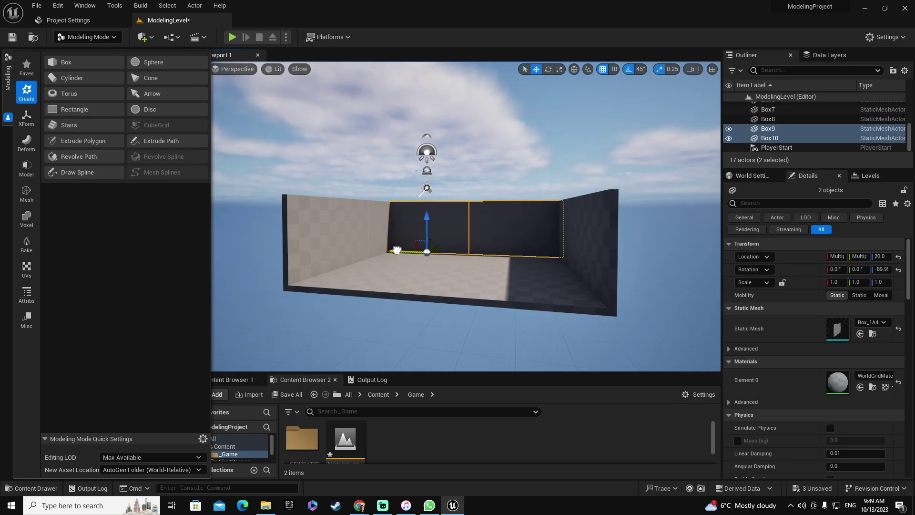
right_click_drag(414, 247, 409, 162)
key("w")
right_click_drag(397, 214, 417, 248)
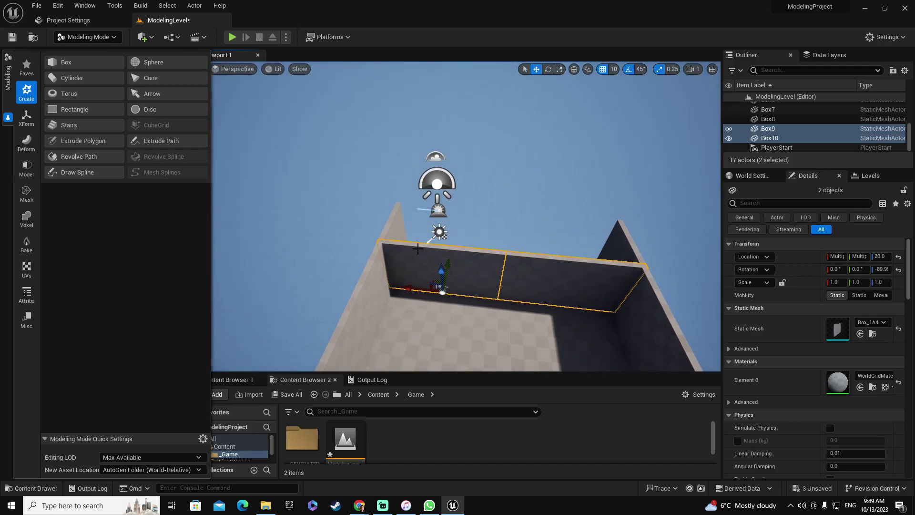
left_click_drag(448, 263, 453, 225)
scroll(518, 239, "up", 3)
left_click_drag(518, 239, 462, 193, "alt")
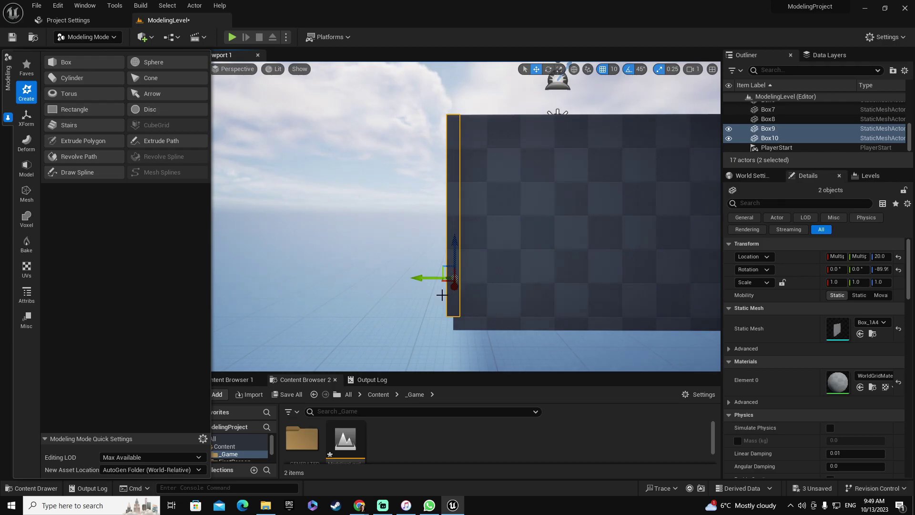
left_click_drag(420, 277, 423, 277)
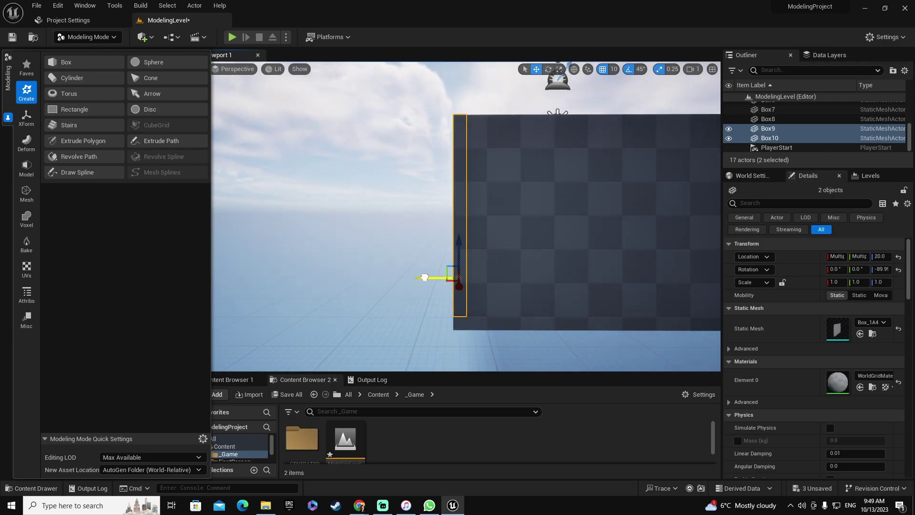
Step: Select both side walls and one back wall segment, five pieces in all, and duplicate them upward to Z 320
right_click_drag(423, 277, 591, 272)
key("a")
right_click_drag(491, 289, 534, 265)
key("s")
right_click_drag(284, 267, 266, 263)
key("w")
left_click(285, 266)
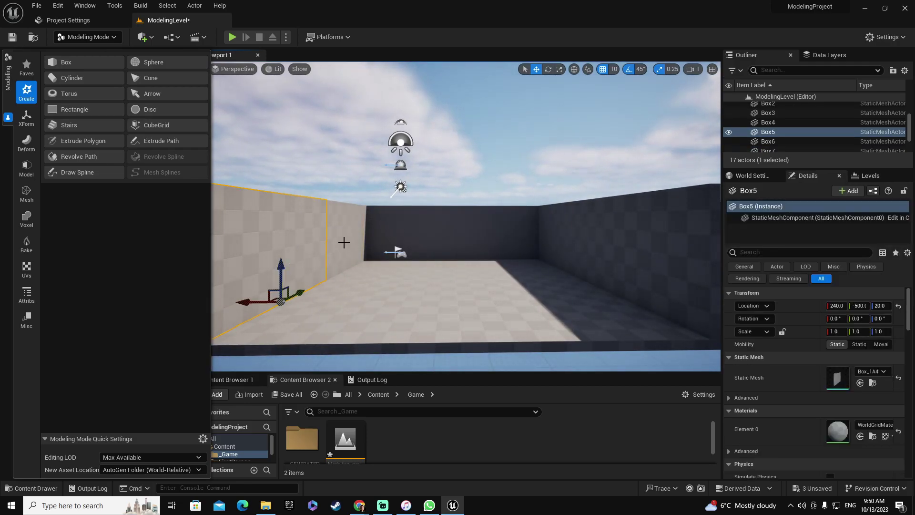
left_click(343, 240, "ctrl")
left_click(686, 262, "ctrl")
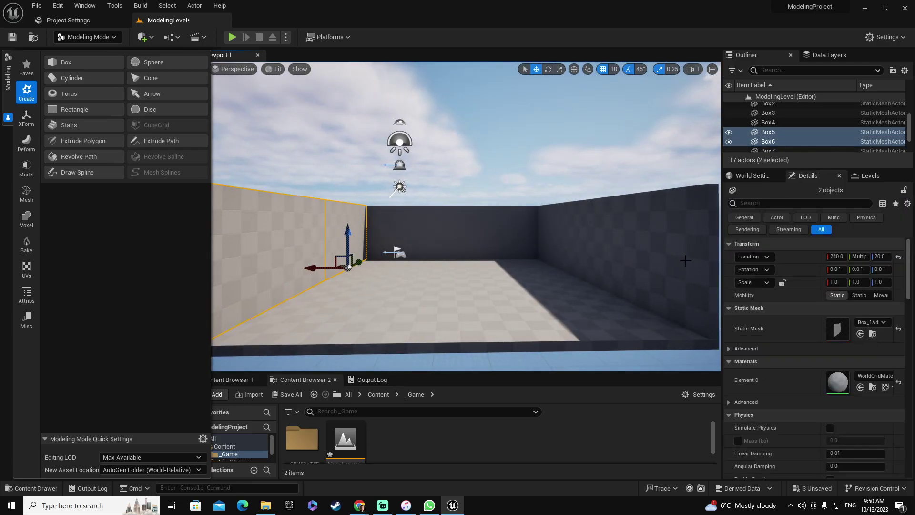
left_click(557, 233, "ctrl")
left_click(498, 231, "ctrl")
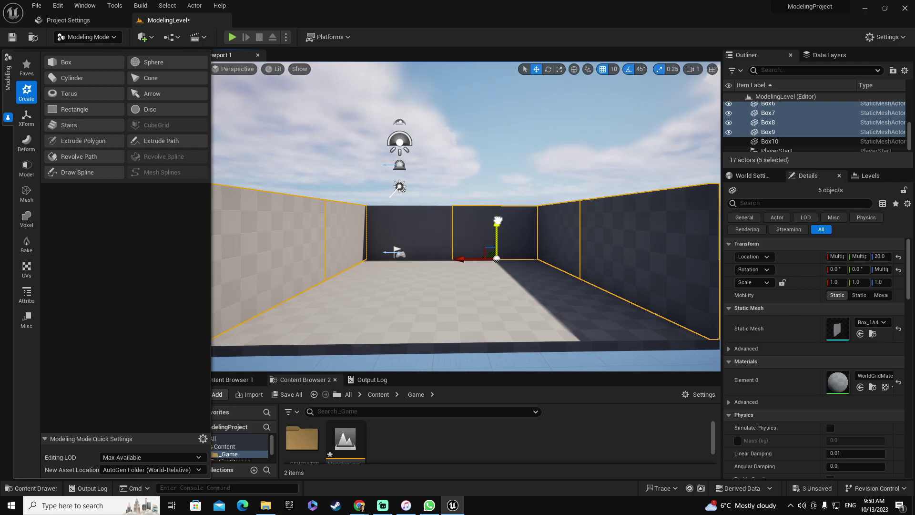
left_click_drag(498, 220, 492, 167, "alt")
Step: Inspect the upper row of walls and the gap at the back from inside the room
right_click_drag(494, 209, 479, 197)
key("s")
key("w")
key("d")
key("a")
key("d")
right_click_drag(534, 209, 459, 249)
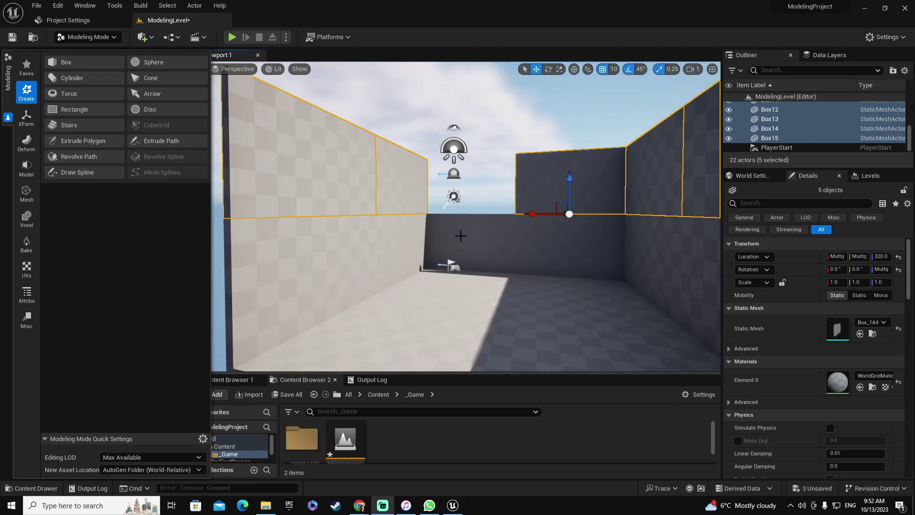
Step: Start PolyGroup Edit on the upper side wall segment at X 240, Y 0 and select its inner face
left_click(399, 179)
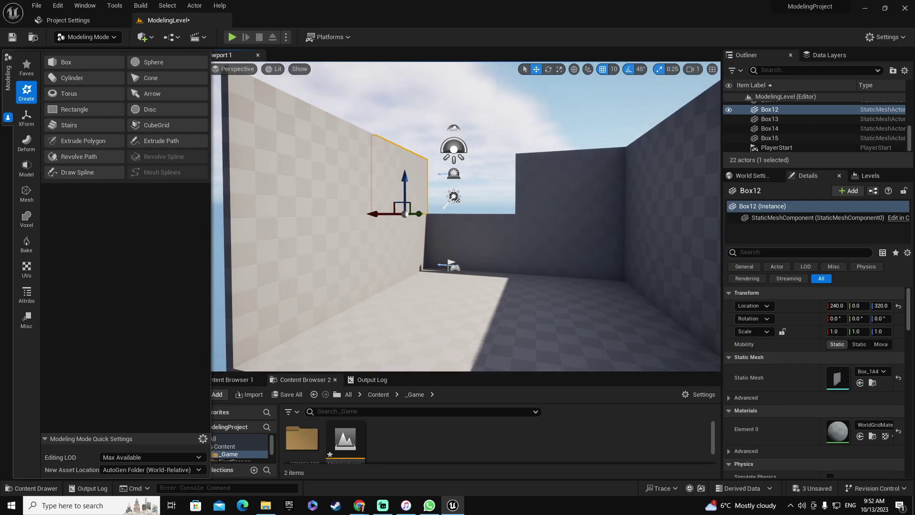
left_click(25, 169)
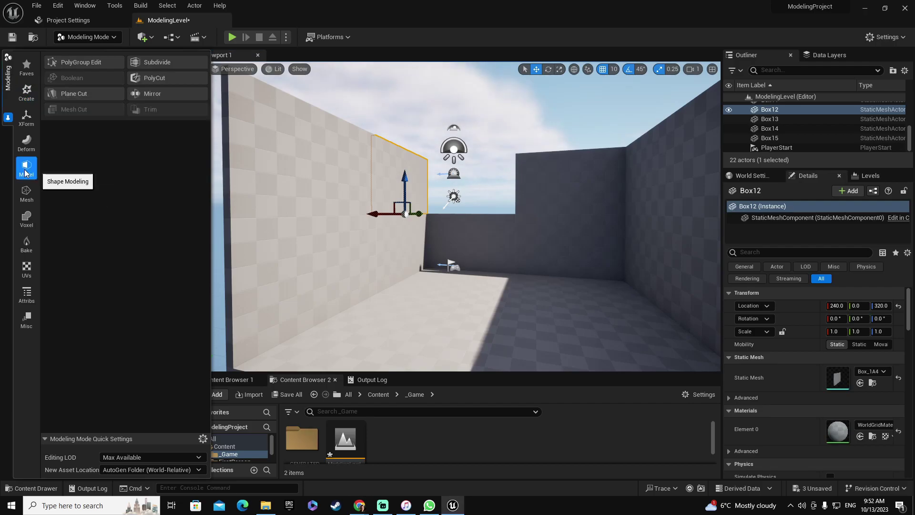
left_click(81, 61)
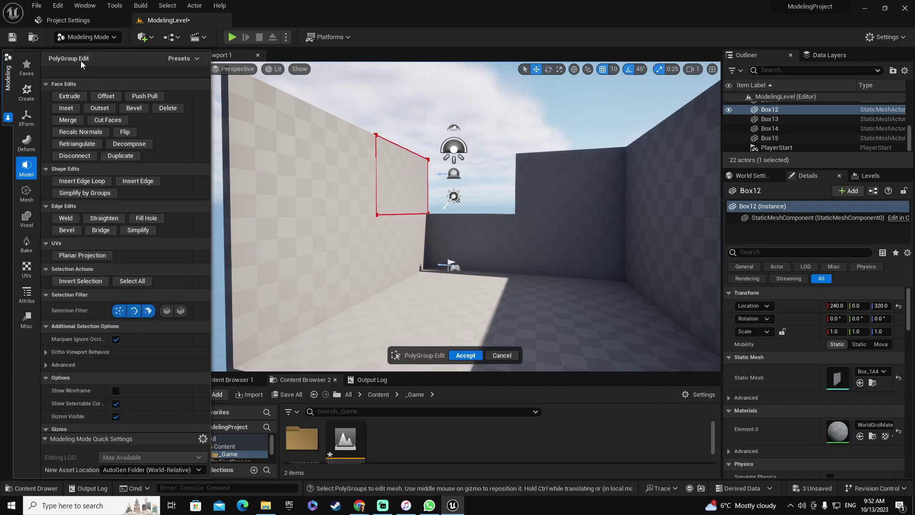
left_click(72, 95)
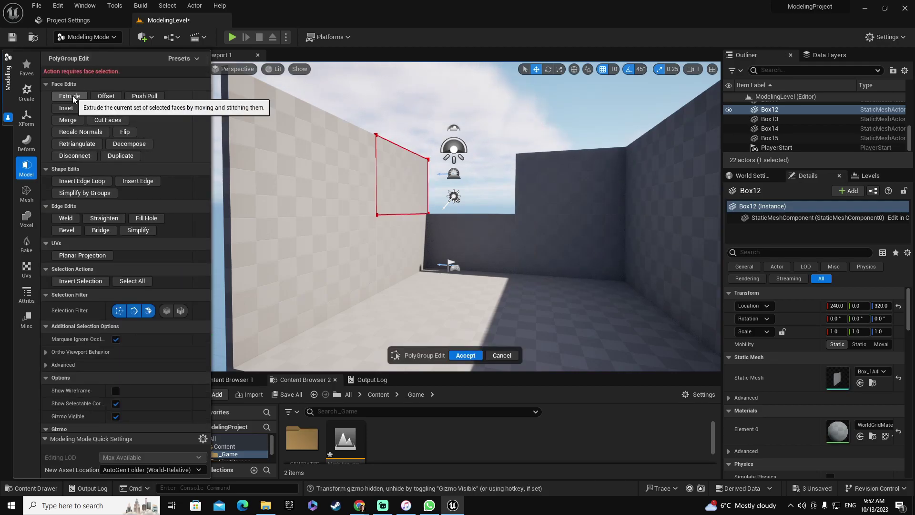
left_click(408, 179)
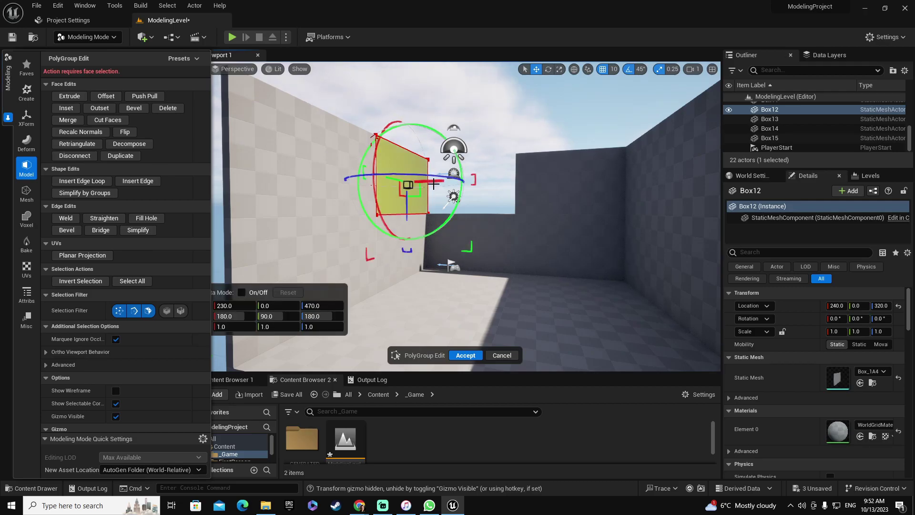
Step: Pull the selected face inward along X to -250, accept the PolyGroup edit, and undo it
right_click_drag(431, 182, 181, 188)
key("w")
key("s")
key("d")
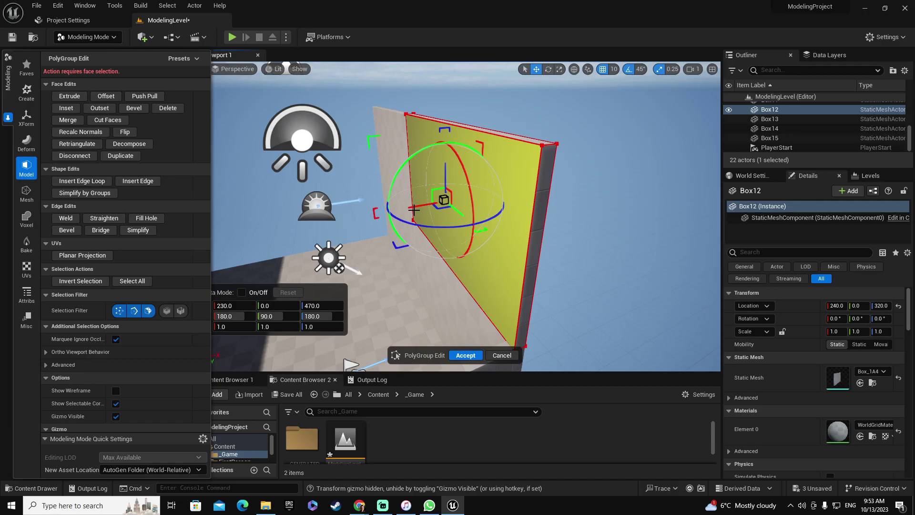
key("s")
right_click_drag(423, 239, 422, 235)
key("a")
left_click_drag(453, 216, 449, 215)
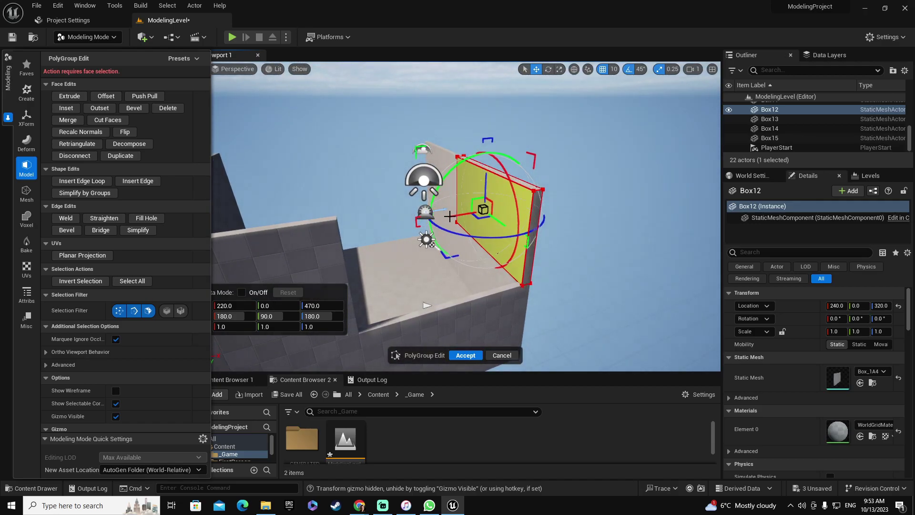
middle_click_drag(450, 216, 294, 262)
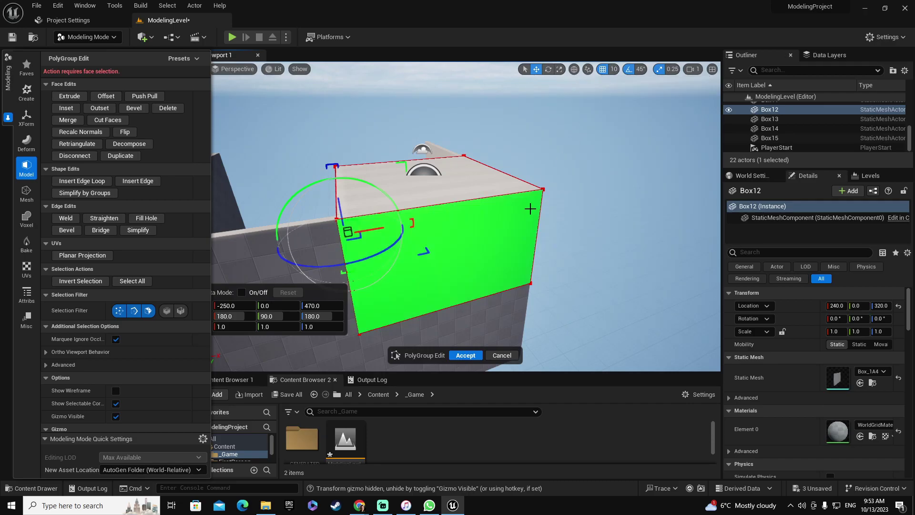
left_click(471, 356)
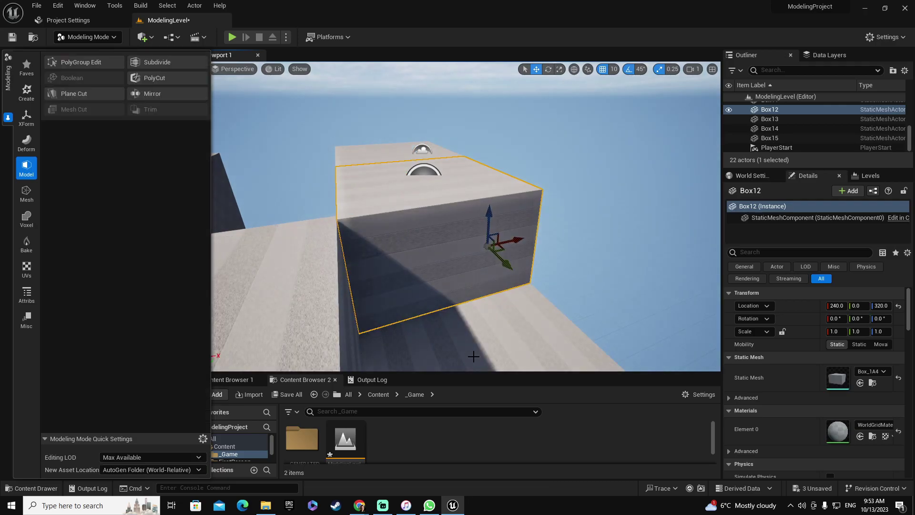
right_click_drag(470, 334, 435, 334)
right_click_drag(452, 281, 506, 282)
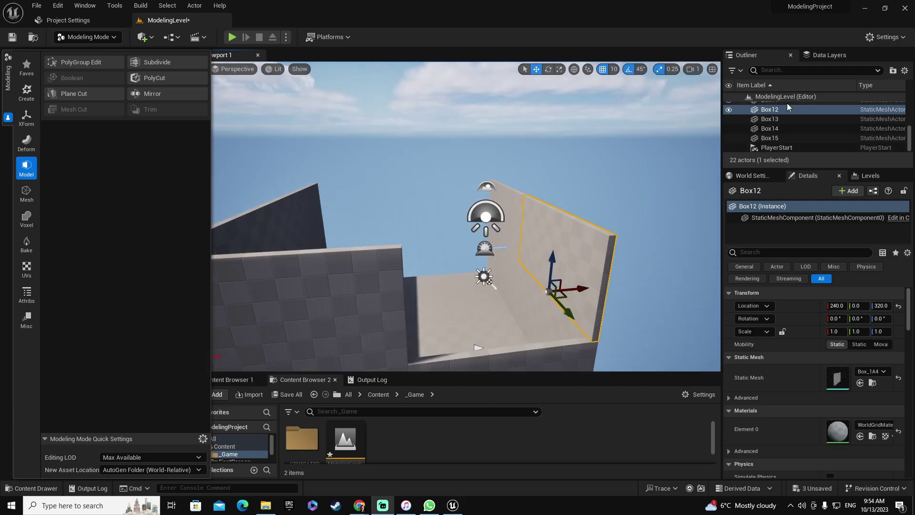
Step: Locate the static mesh asset of the upper wall segment Box12 in the Content Browser and enlarge the browser area
scroll(783, 110, "up", 2)
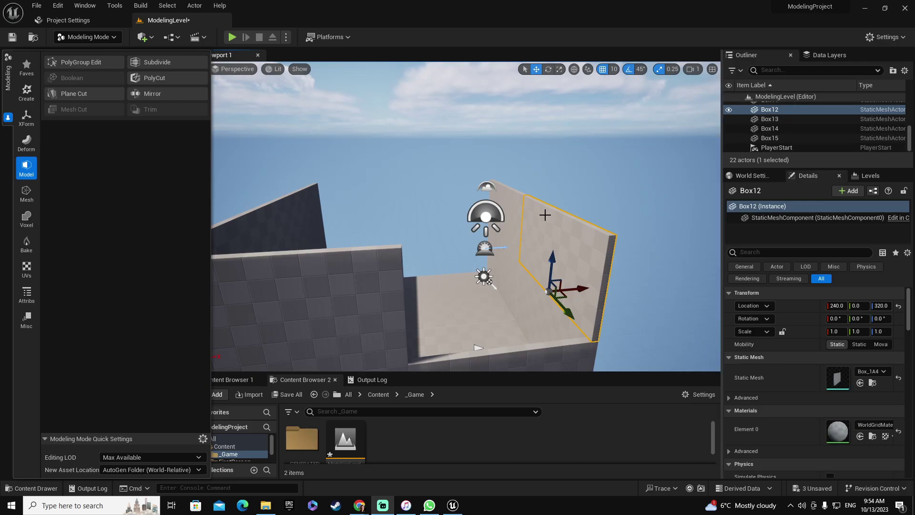
scroll(783, 122, "down", 2)
left_click(781, 119)
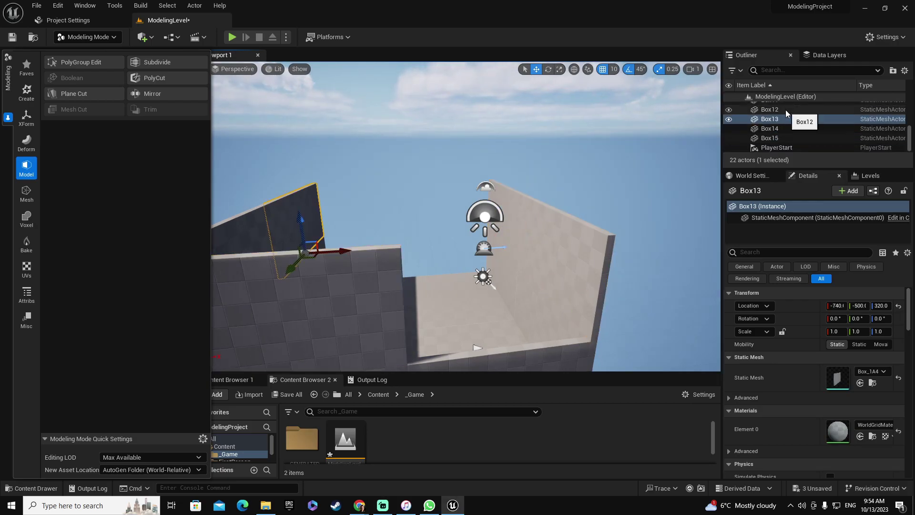
left_click(779, 139)
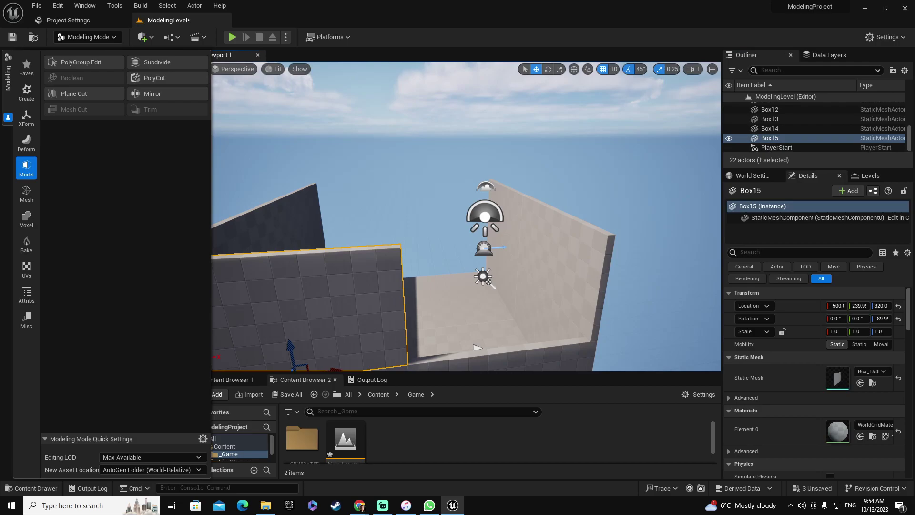
left_click(567, 251)
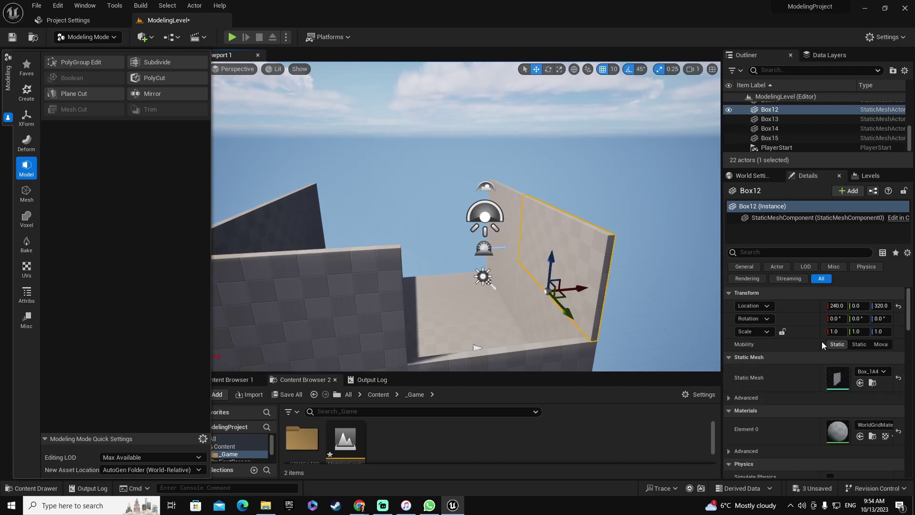
scroll(816, 343, "down", 1)
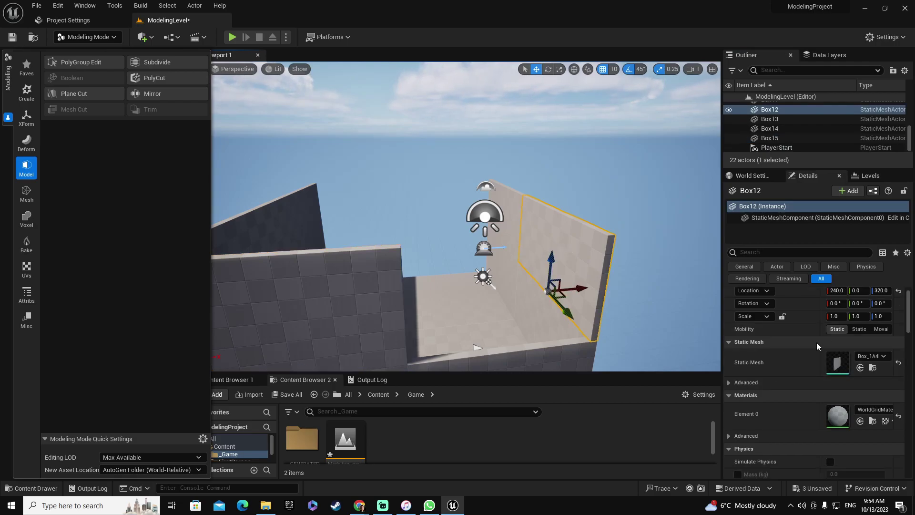
left_click(873, 369)
left_click_drag(495, 373, 501, 304)
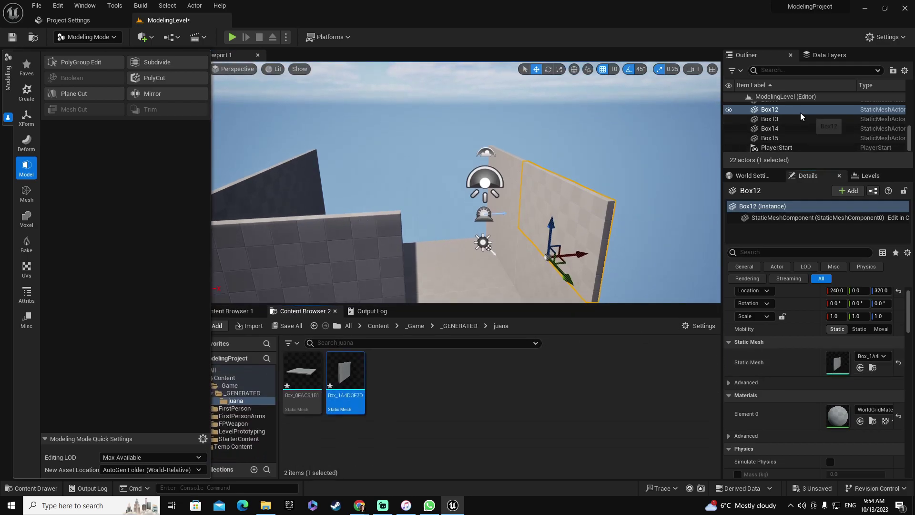
Step: Check which static mesh Box13 and Box14 use, widening the Details area to read the full asset name
left_click(768, 120)
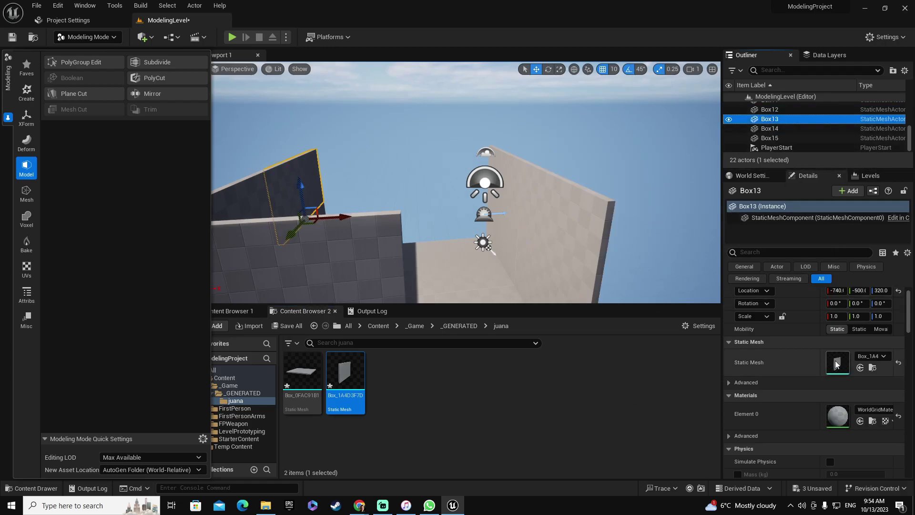
left_click_drag(721, 366, 646, 371)
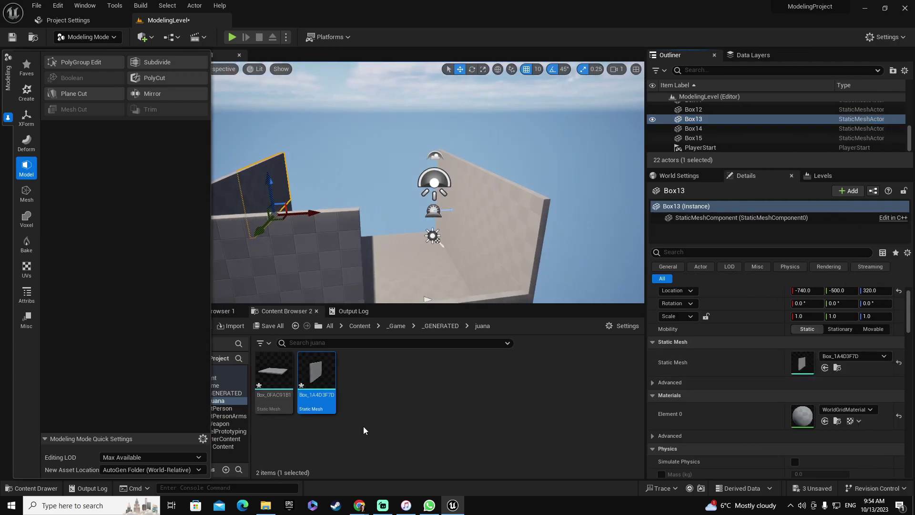
left_click(702, 126)
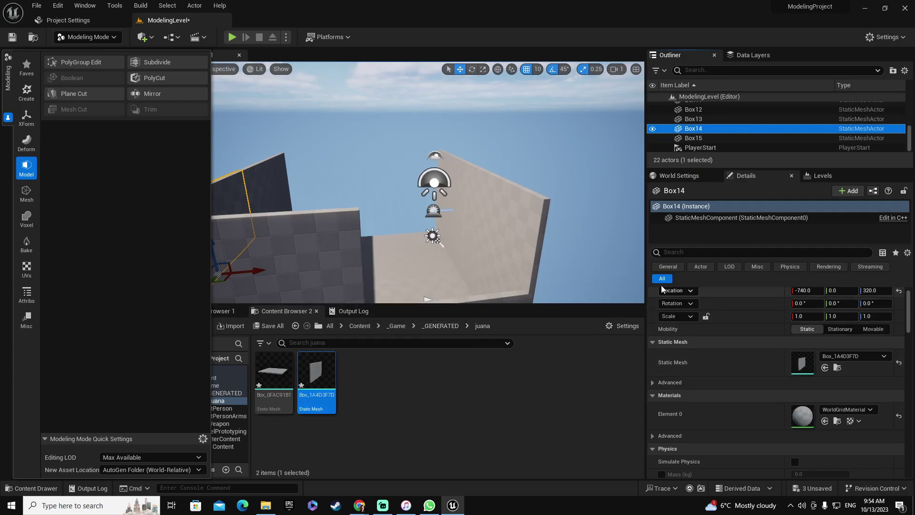
Step: Duplicate the upper side wall segment Box12 with the Duplicate tool, deleting the input, to give it its own mesh
left_click_drag(644, 284, 724, 285)
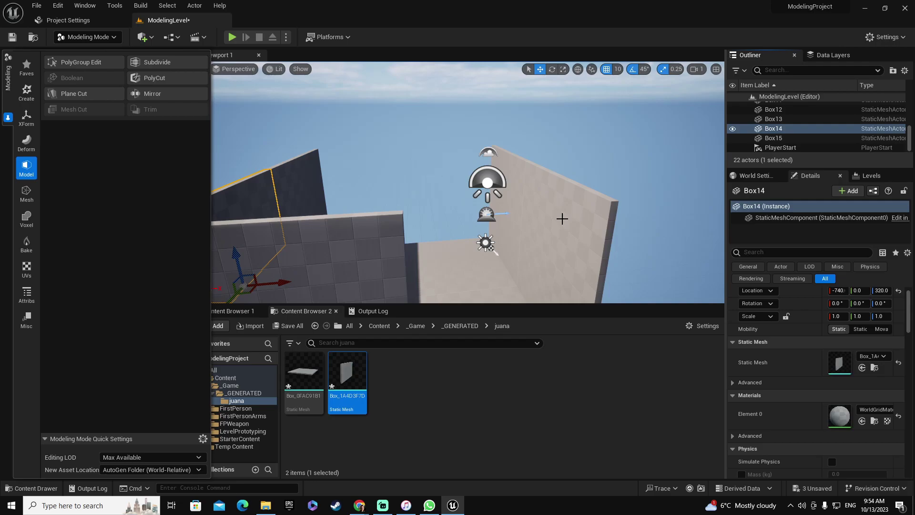
left_click(562, 218)
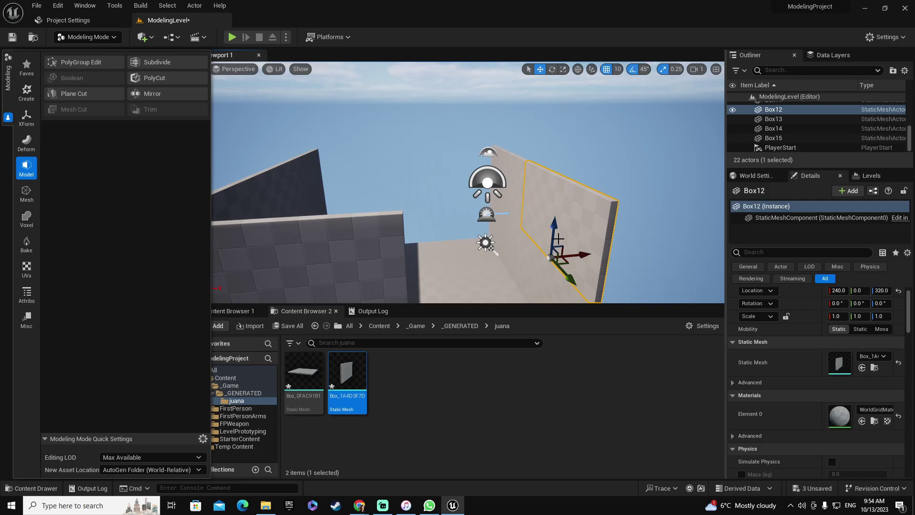
left_click(26, 116)
left_click(161, 78)
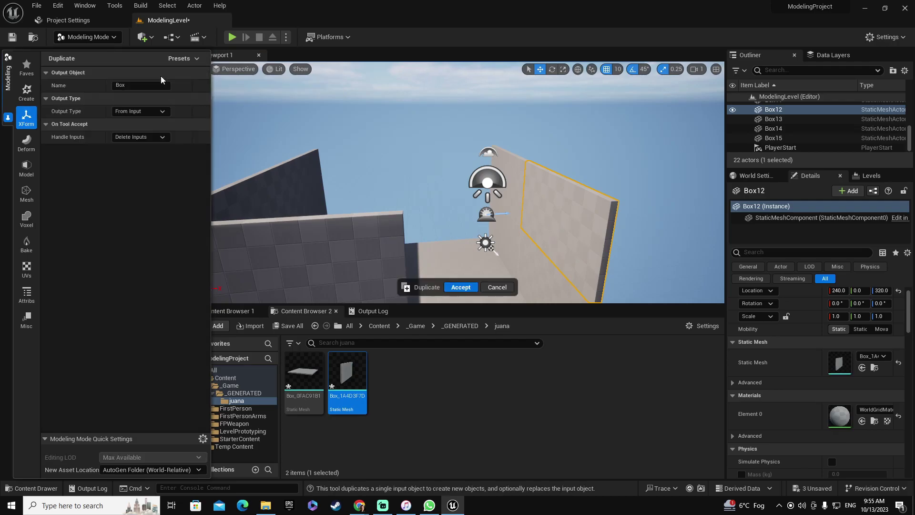
left_click(461, 286)
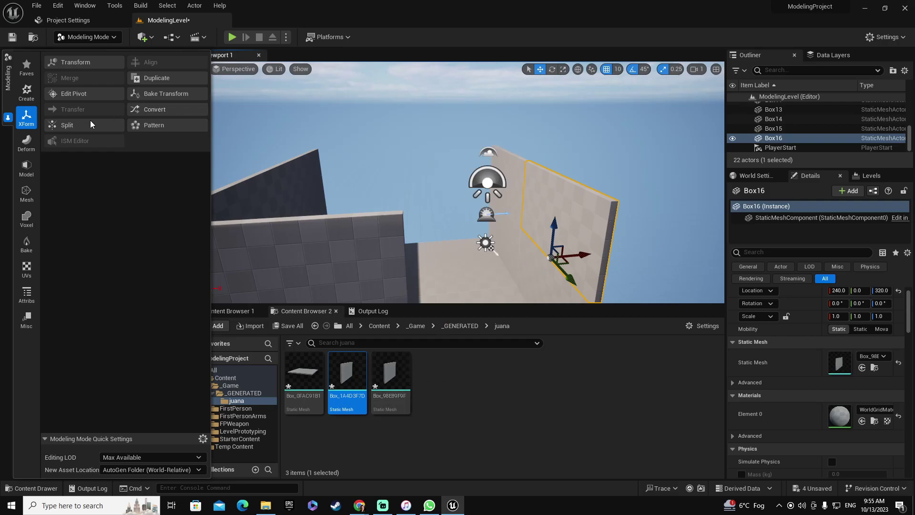
Step: Pull the duplicated wall's inner face along X to -250 in PolyGroup Edit, accept, and select its mesh asset in the Content Browser
left_click(26, 166)
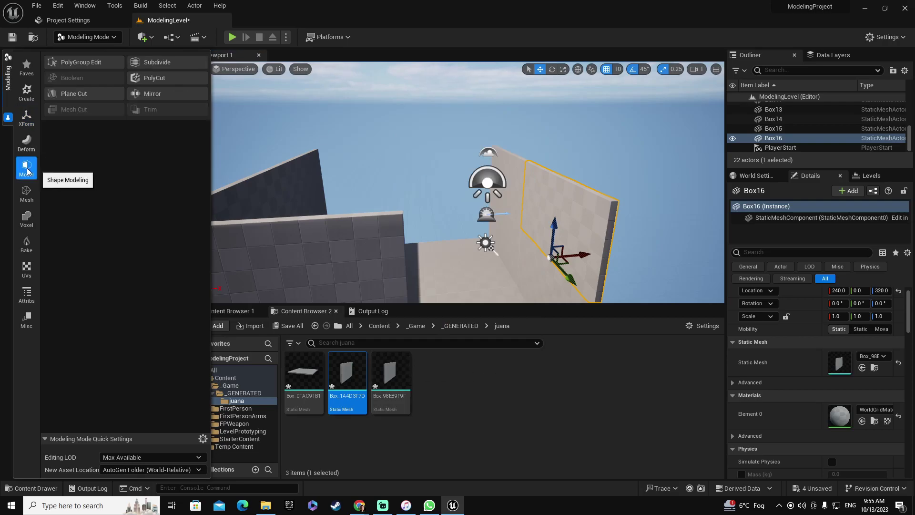
left_click(75, 62)
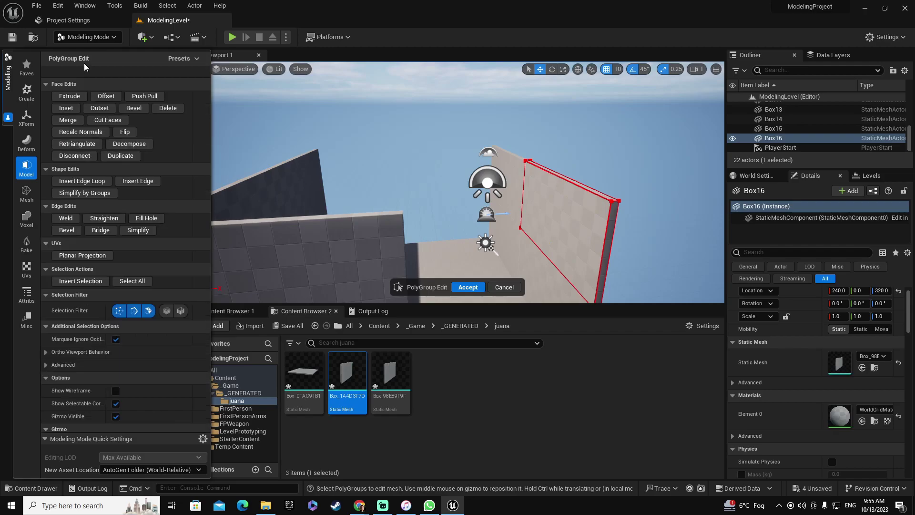
left_click(69, 96)
left_click(564, 229)
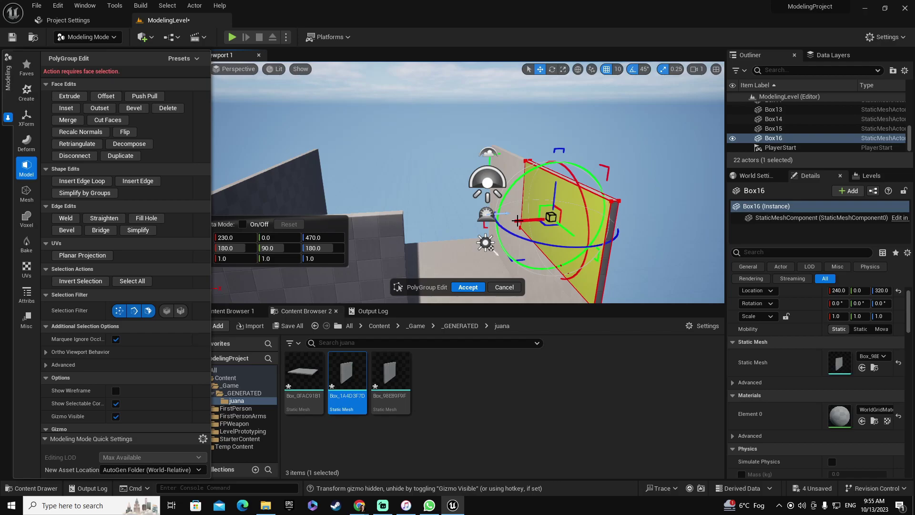
left_click_drag(517, 220, 369, 248)
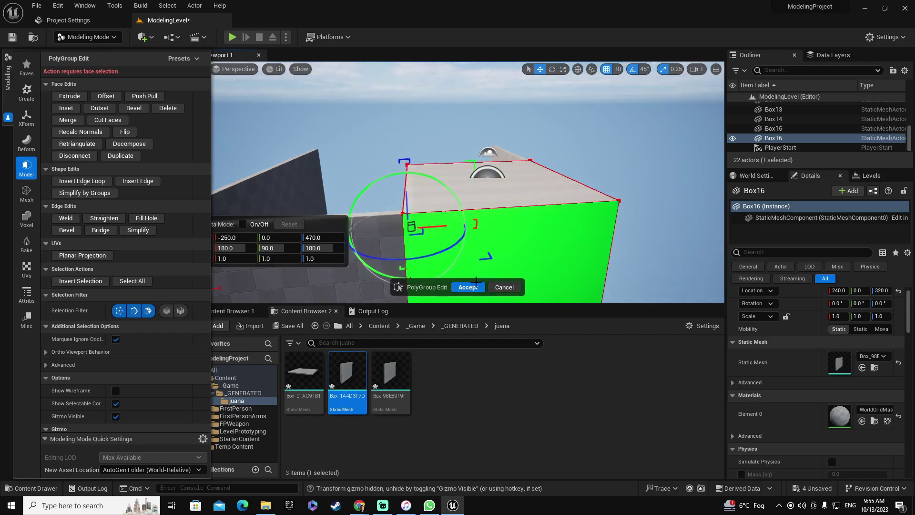
left_click(468, 287)
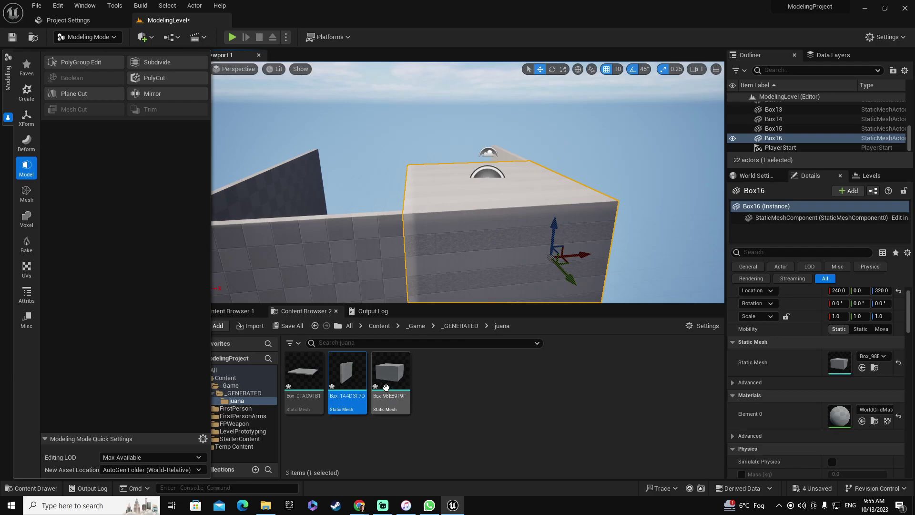
left_click(386, 387)
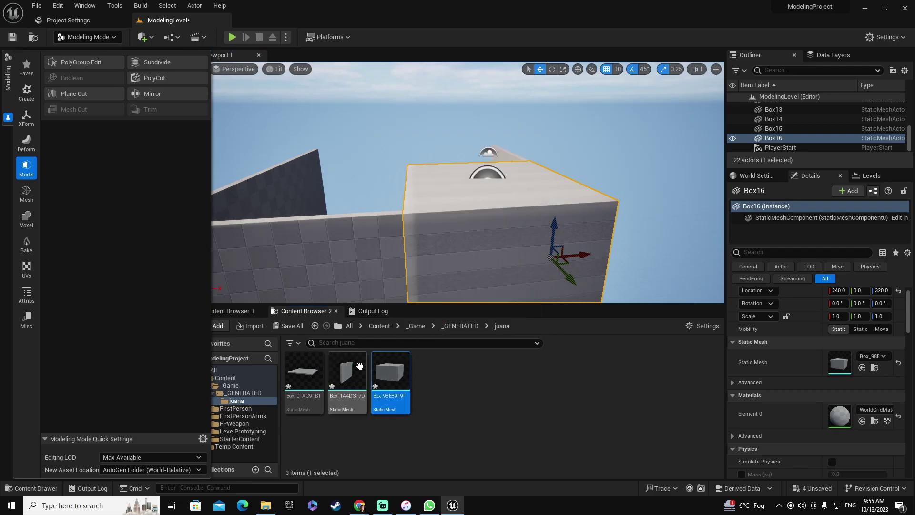
mouse_move(386, 367)
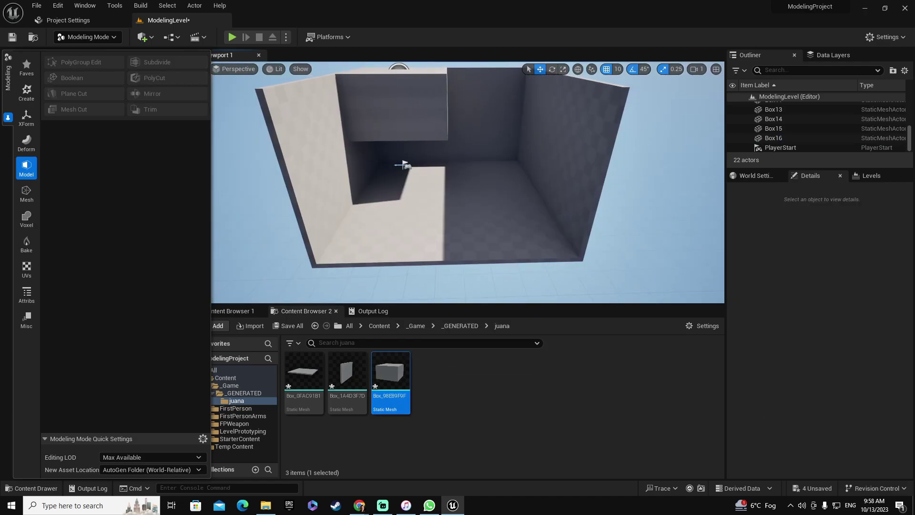
Step: Copy the floor tiles Box2, Box3 and Box4 together up to Z 620 as ceiling pieces on top of the walls
left_click(432, 243)
left_click(506, 231, "ctrl")
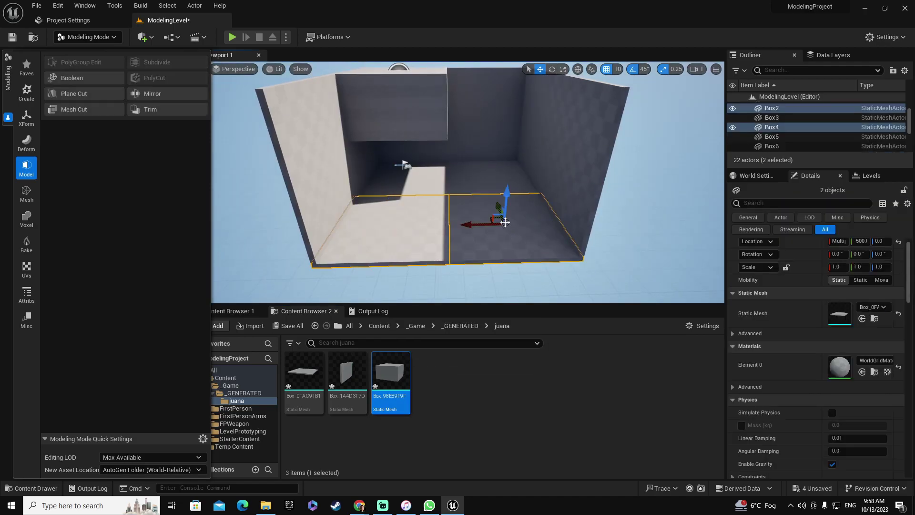
left_click(503, 181, "ctrl")
scroll(496, 176, "up", 2)
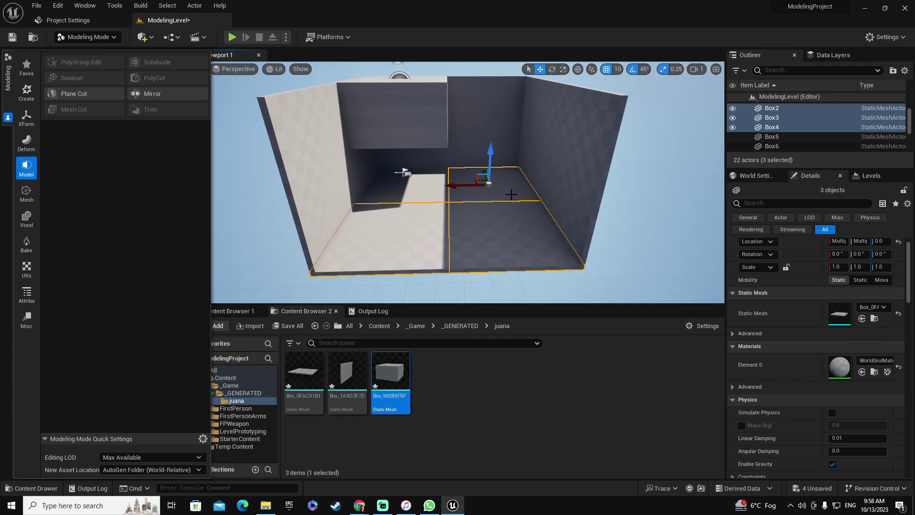
left_click_drag(489, 173, 513, 125, "alt")
right_click_drag(513, 171, 515, 146)
left_click_drag(524, 179, 526, 135)
mouse_move(504, 205)
right_mouse_down()
mouse_move(488, 205)
mouse_move(491, 186)
mouse_move(495, 229)
mouse_move(486, 224)
mouse_move(482, 212)
mouse_move(498, 197)
right_mouse_up()
key("w")
key("a")
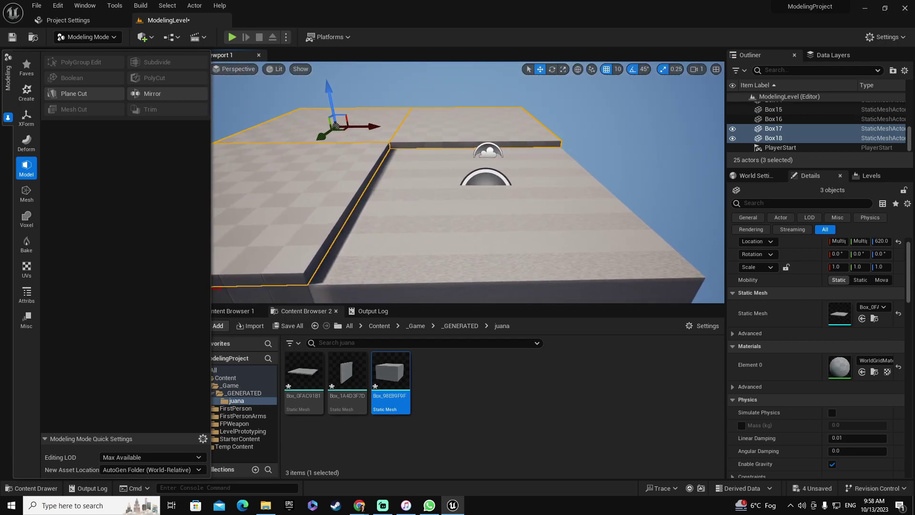
Step: Raise the top face of the thick block Box16 to Z 640 with PolyGroup Edit, flush with the ceiling, and accept
left_click(495, 219)
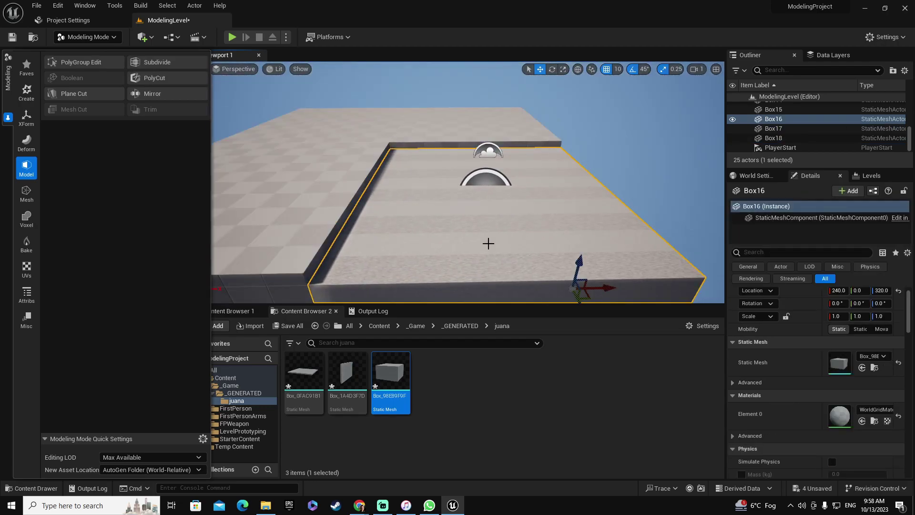
mouse_move(505, 257)
right_mouse_down()
mouse_move(507, 293)
mouse_move(505, 258)
right_mouse_up()
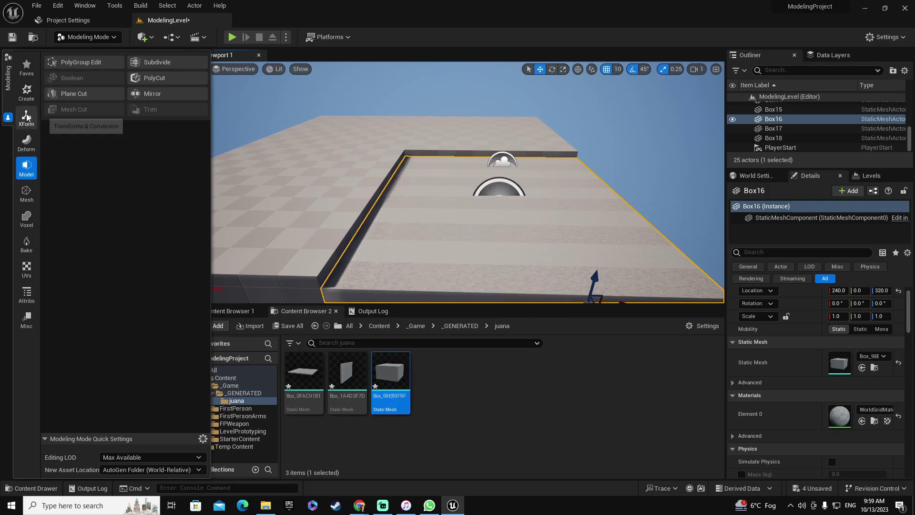
left_click(75, 63)
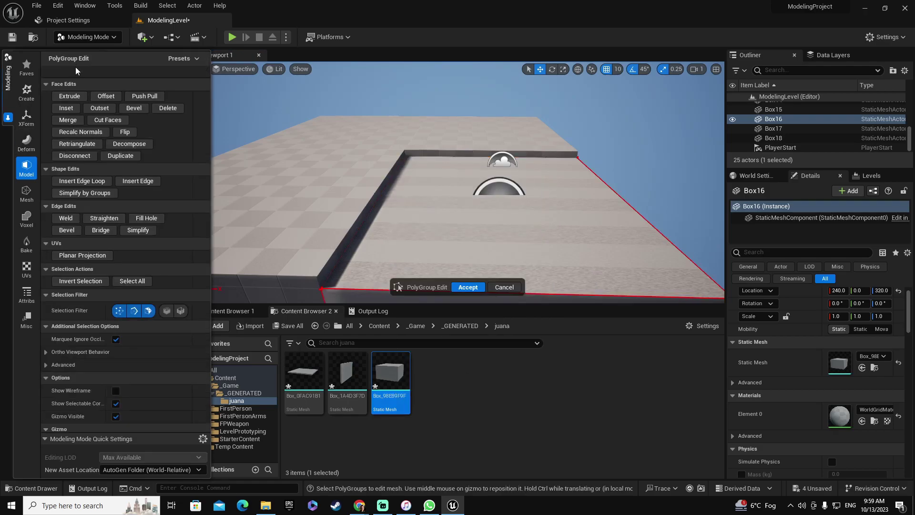
left_click(69, 96)
left_click(500, 207)
left_click(511, 219)
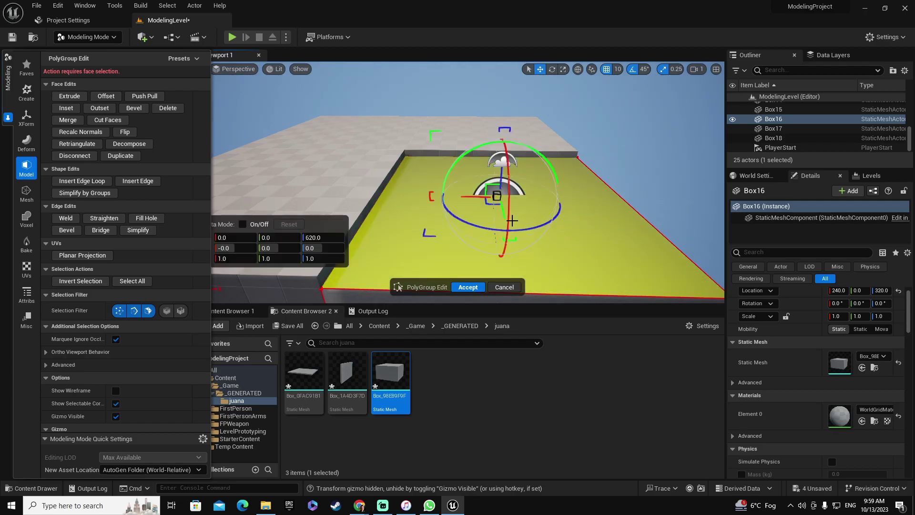
left_click_drag(502, 167, 502, 162)
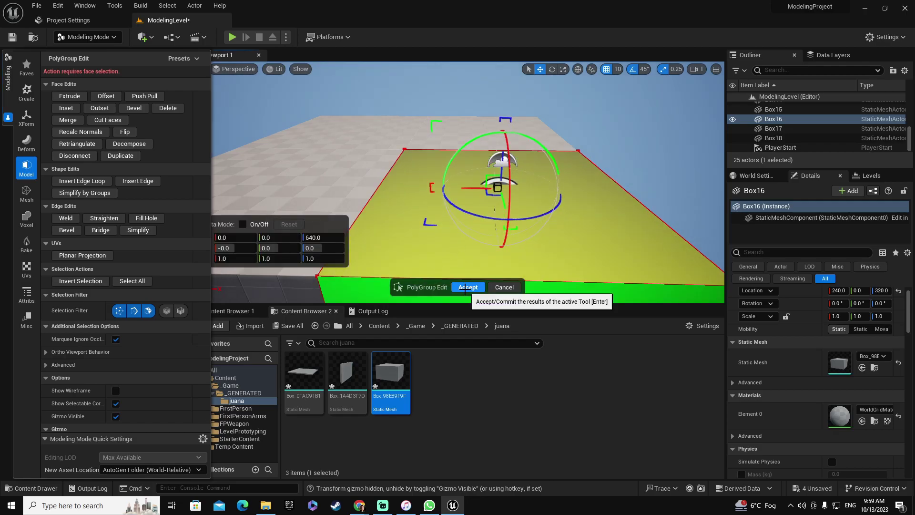
left_click(467, 287)
right_click_drag(465, 248, 367, 231)
key("d")
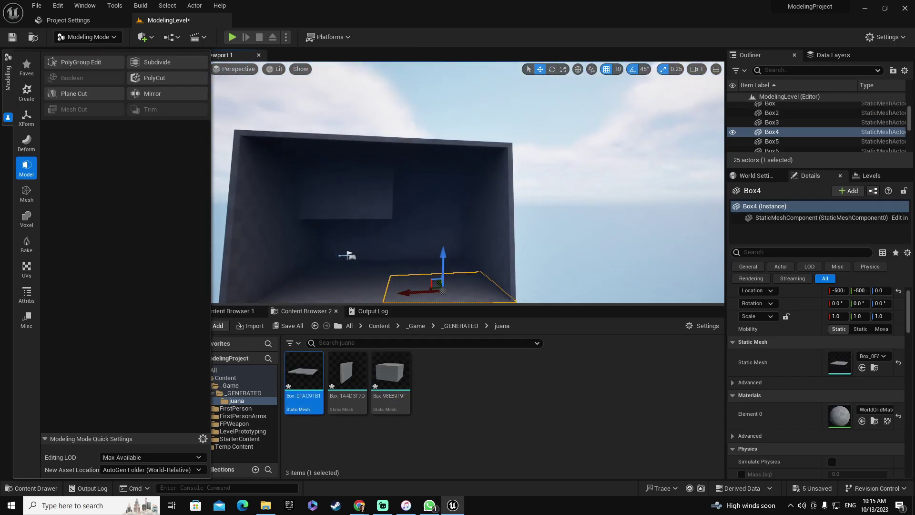
key("w")
right_click_drag(467, 190, 480, 177)
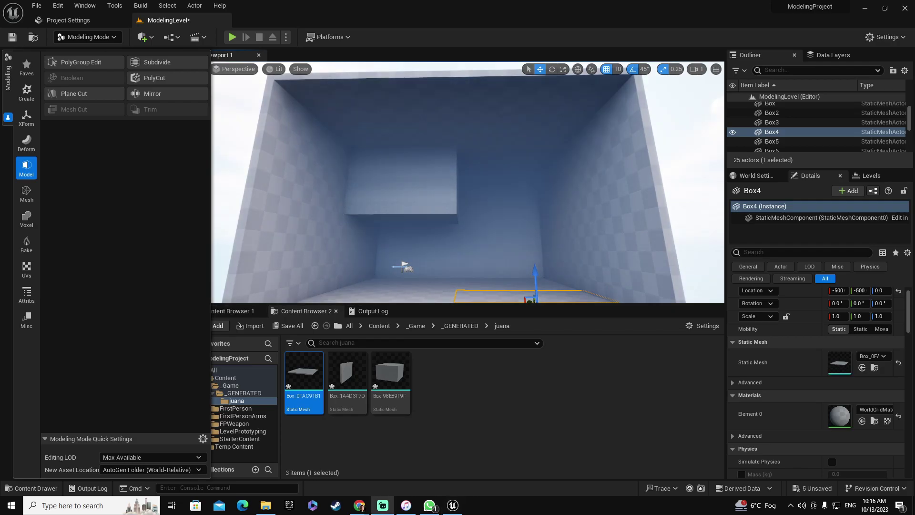